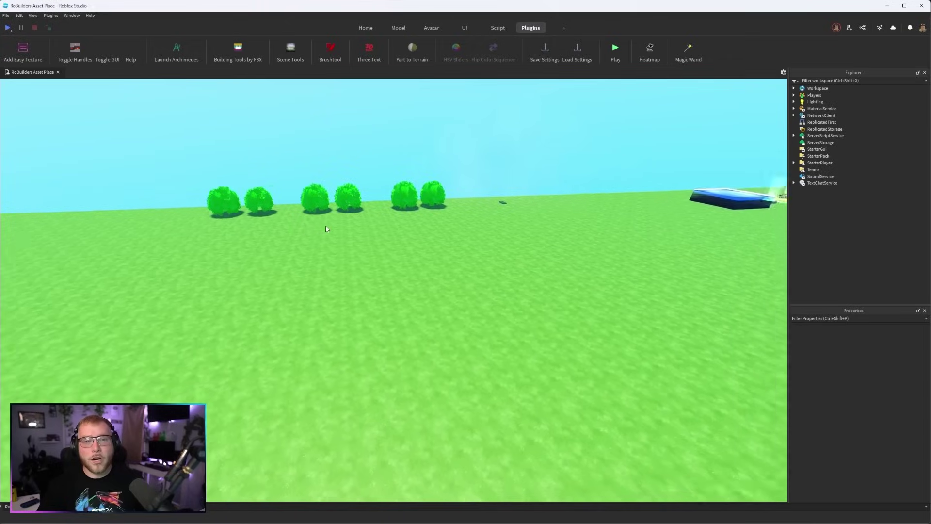
# Insert a block part on the baseplate and scale it into a flat slab about 68 × 1 × 54.5 studs
pyautogui.moveTo(324, 228); pyautogui.dragTo(308, 223, button='right')
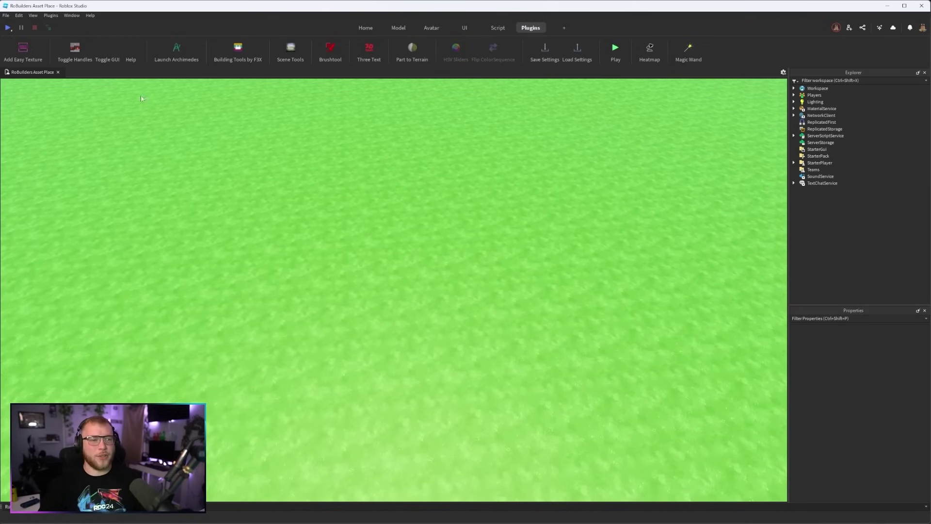
pyautogui.click(368, 29)
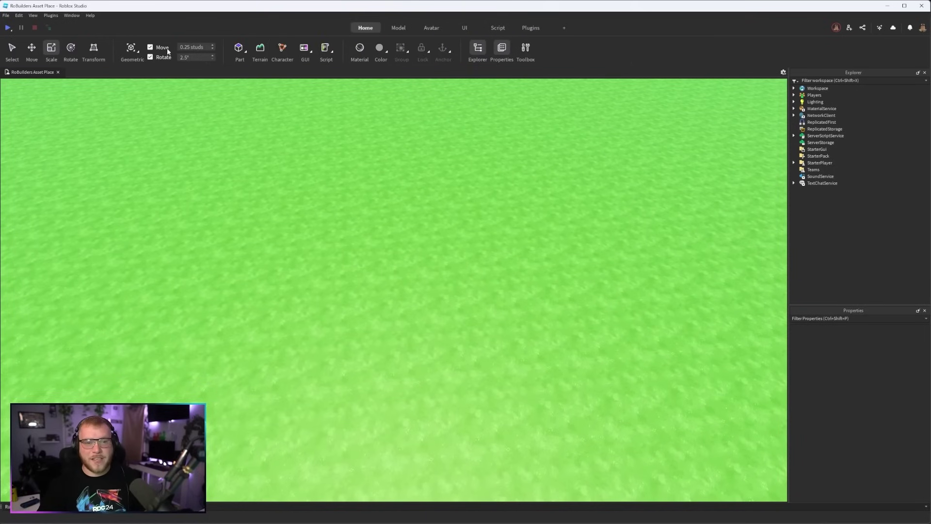
pyautogui.click(240, 49)
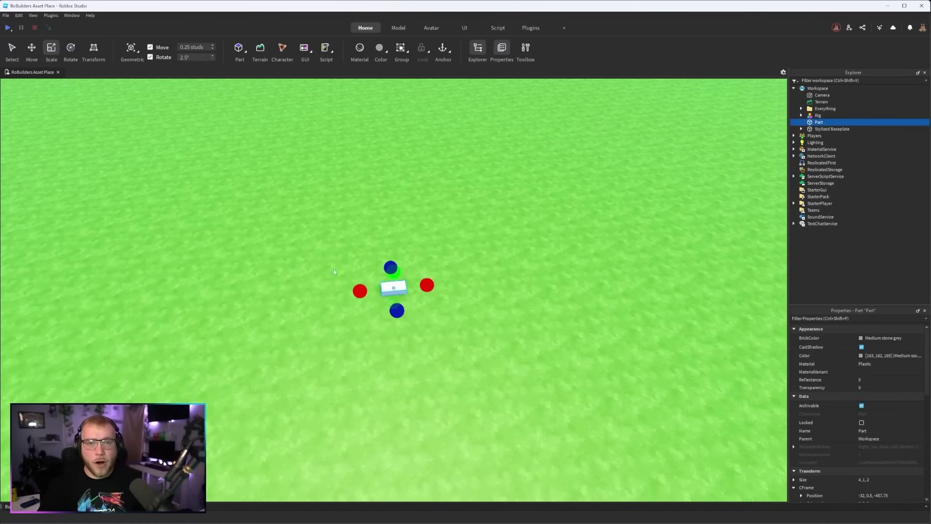
pyautogui.keyDown('ctrl'); pyautogui.moveTo(431, 287); pyautogui.dragTo(613, 268); pyautogui.keyUp('ctrl')
pyautogui.keyDown('ctrl'); pyautogui.moveTo(399, 314); pyautogui.dragTo(501, 441); pyautogui.keyUp('ctrl')
pyautogui.scroll(-3, 481, 332)
pyautogui.moveTo(501, 441); pyautogui.dragTo(481, 333, button='right')
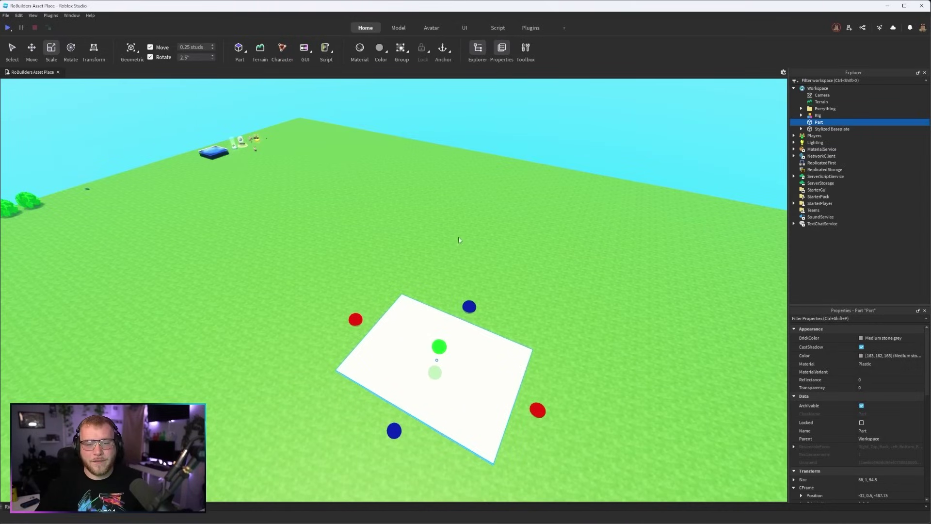
pyautogui.moveTo(463, 244); pyautogui.dragTo(462, 245, button='right')
pyautogui.scroll(4, 462, 245)
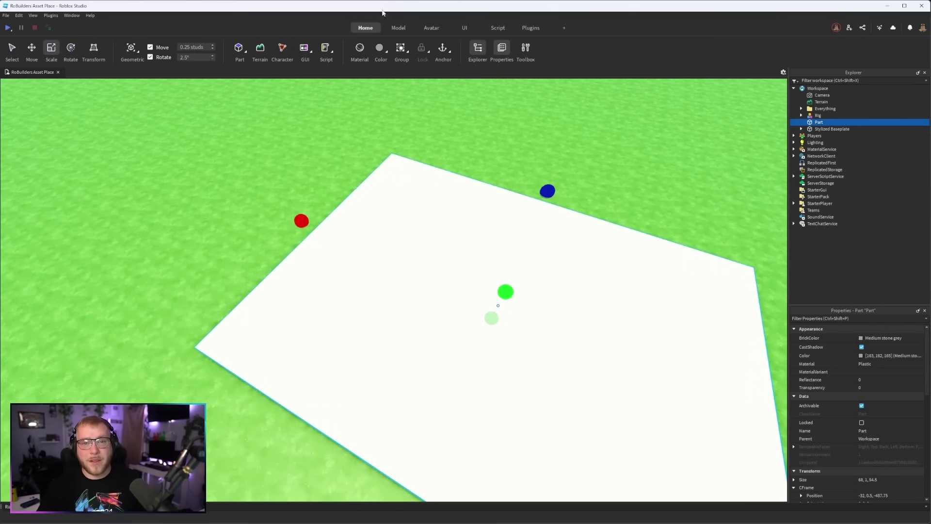
# Open the Add Easy Texture library for the slab, look through all textures and preview the red thumbs-up texture
pyautogui.click(530, 29)
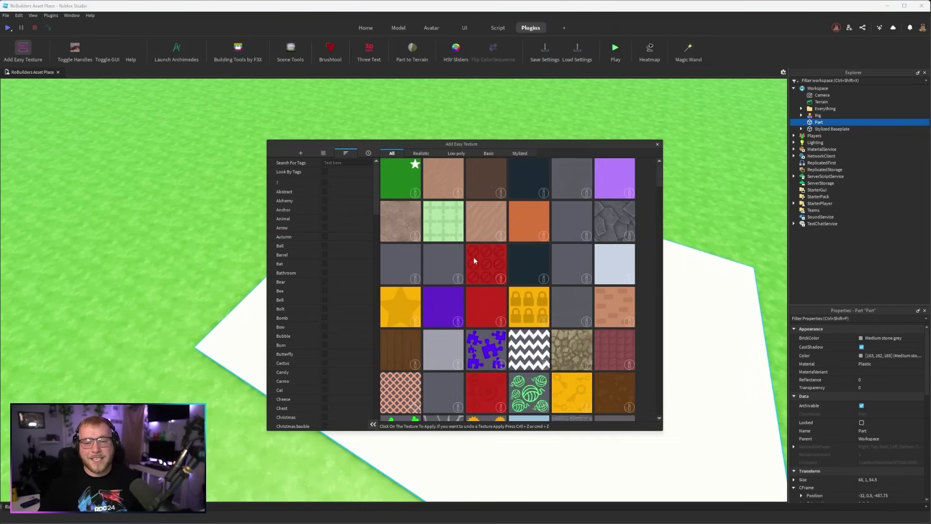
pyautogui.scroll(-4, 541, 208)
pyautogui.scroll(-8, 547, 231)
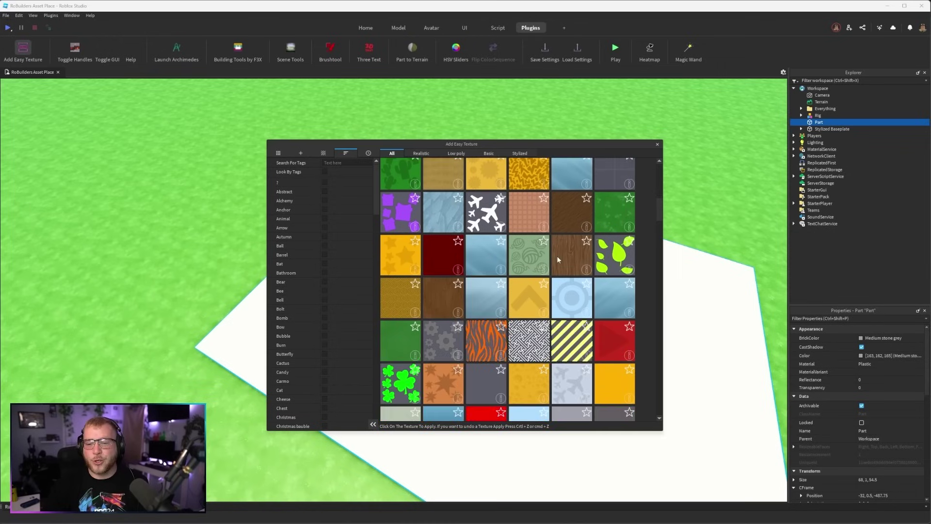
pyautogui.scroll(-8, 561, 262)
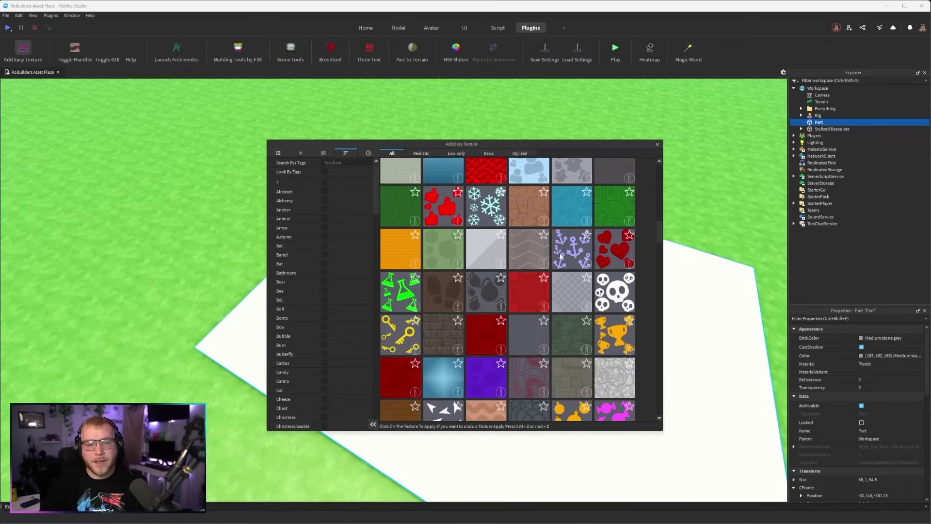
pyautogui.scroll(-3, 559, 260)
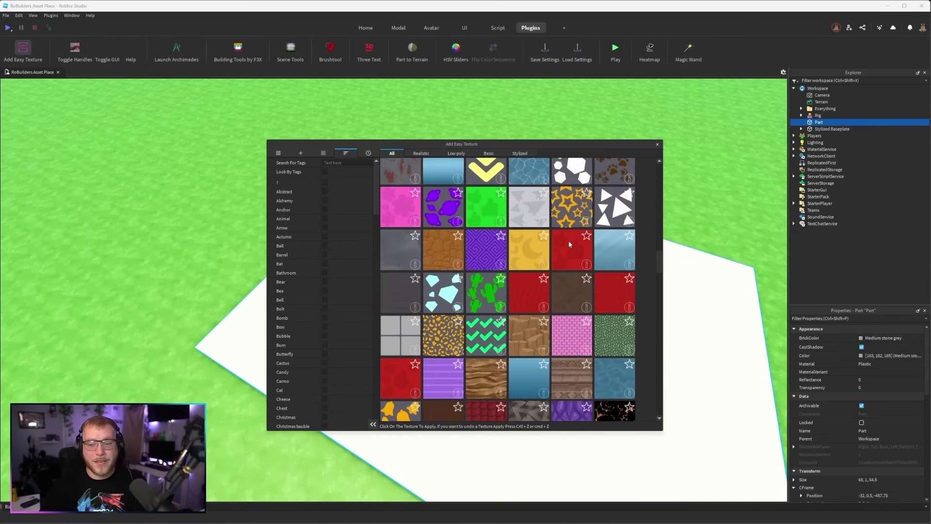
pyautogui.click(568, 242)
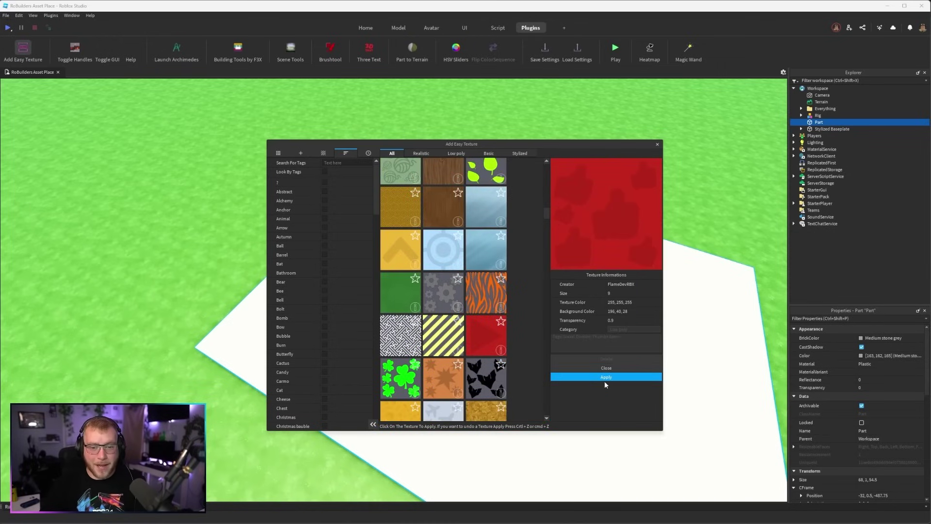
# Look through the Realistic, Low poly, Basic and Stylized texture categories
pyautogui.click(420, 154)
pyautogui.scroll(1, 463, 238)
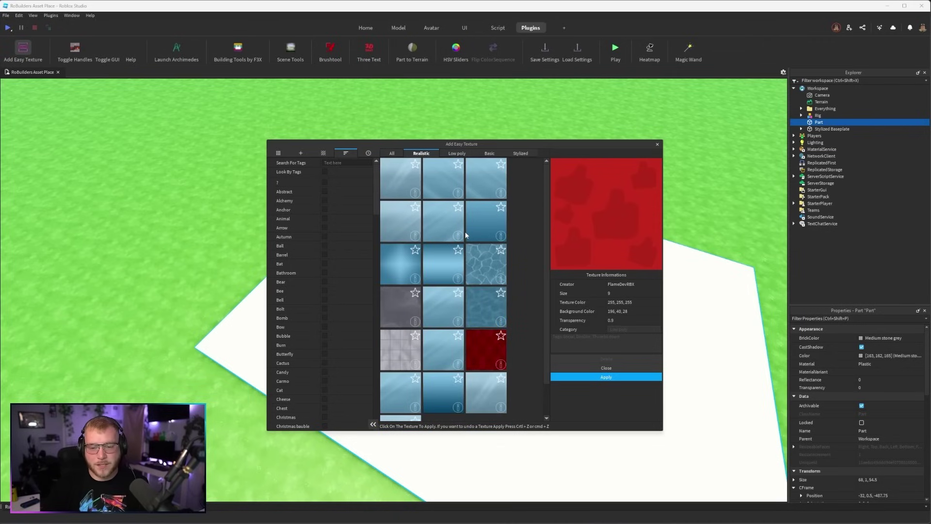
pyautogui.click(455, 154)
pyautogui.scroll(-3, 468, 160)
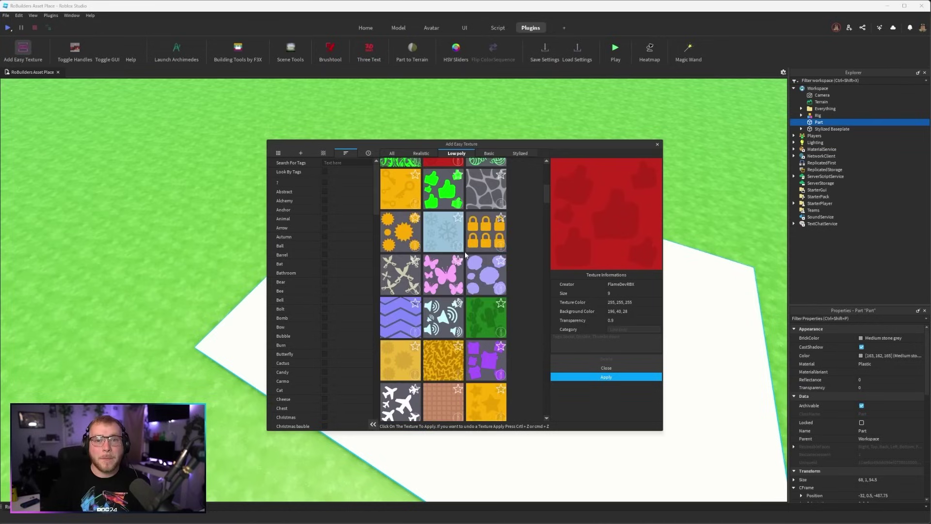
pyautogui.click(489, 153)
pyautogui.scroll(2, 449, 251)
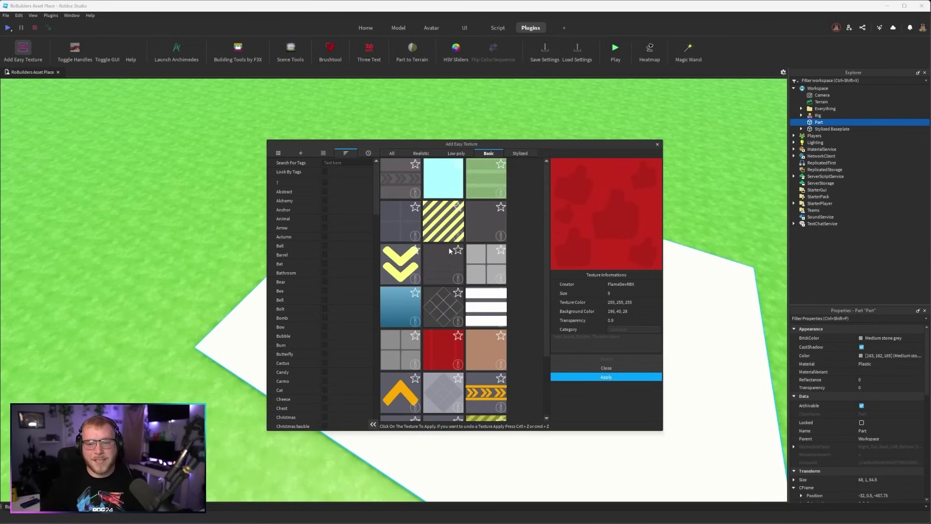
pyautogui.click(520, 153)
pyautogui.scroll(-4, 469, 229)
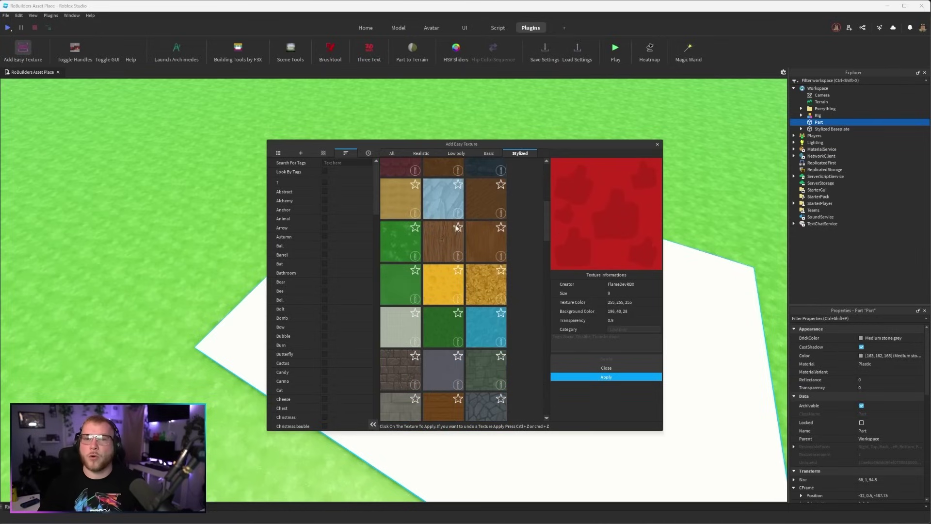
pyautogui.scroll(2, 435, 219)
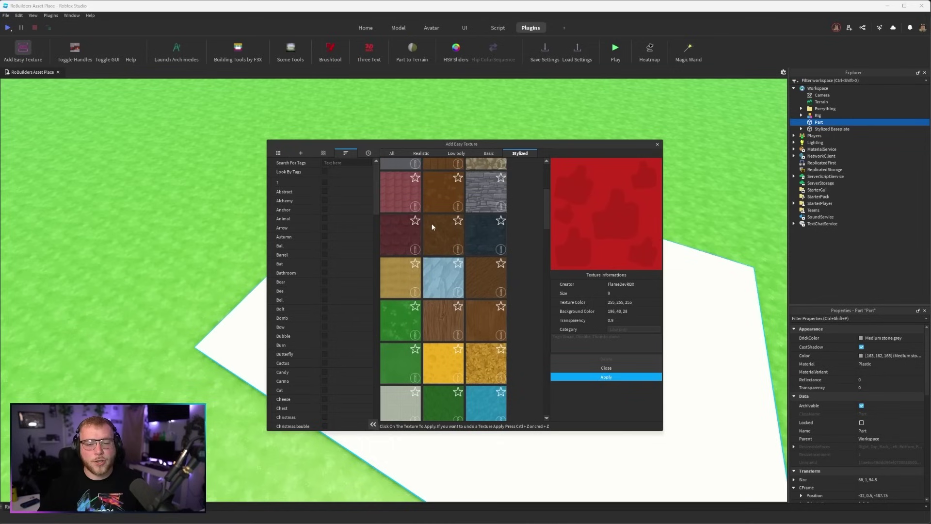
# Apply the stylized brown wood texture to the slab and lower the transparency of its six face textures
pyautogui.click(433, 328)
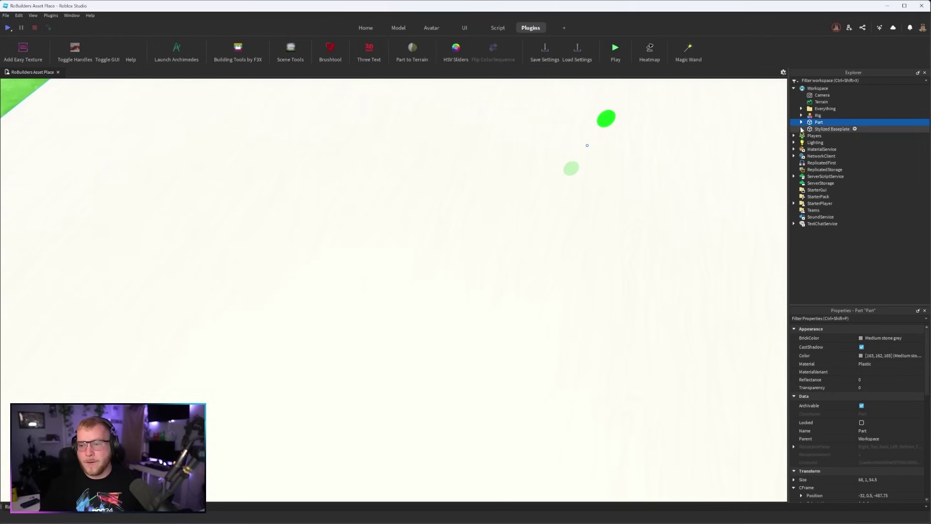
pyautogui.click(900, 385)
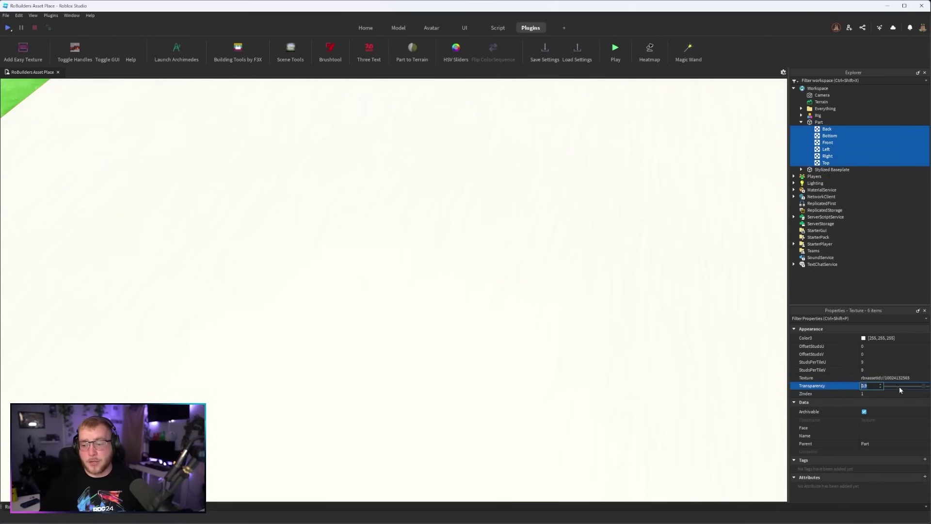
pyautogui.moveTo(923, 385); pyautogui.dragTo(869, 386)
pyautogui.scroll(-5, 578, 285)
# Delete the wood-textured slab
pyautogui.click(519, 295)
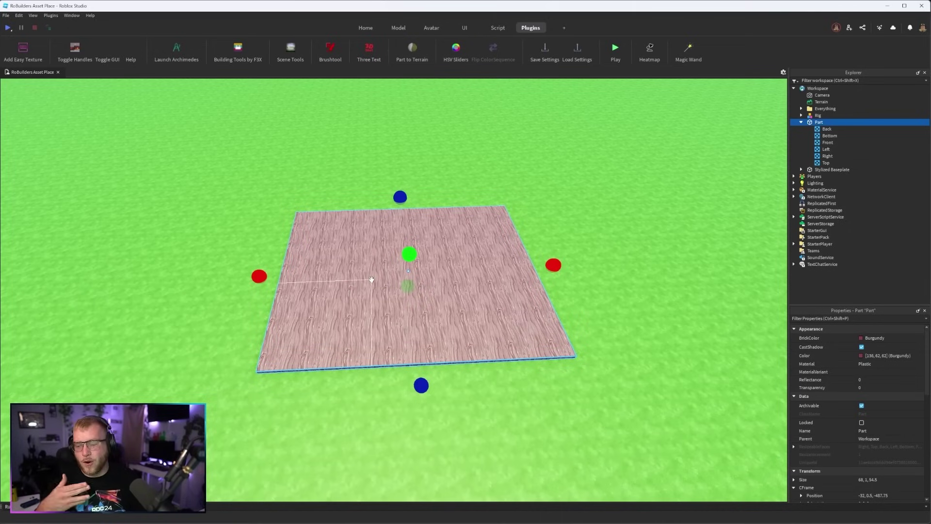
pyautogui.press('Delete')
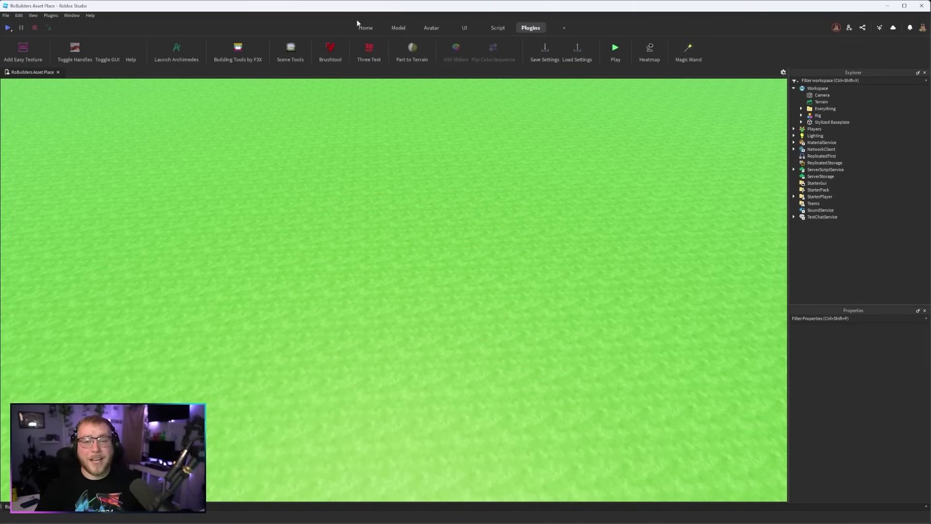
# Scale a new part into a wall about 72 × 41 × 4.8 studs and shrink its duplicate to about 0.17 × 0.18 × 4.8 studs
pyautogui.click(366, 28)
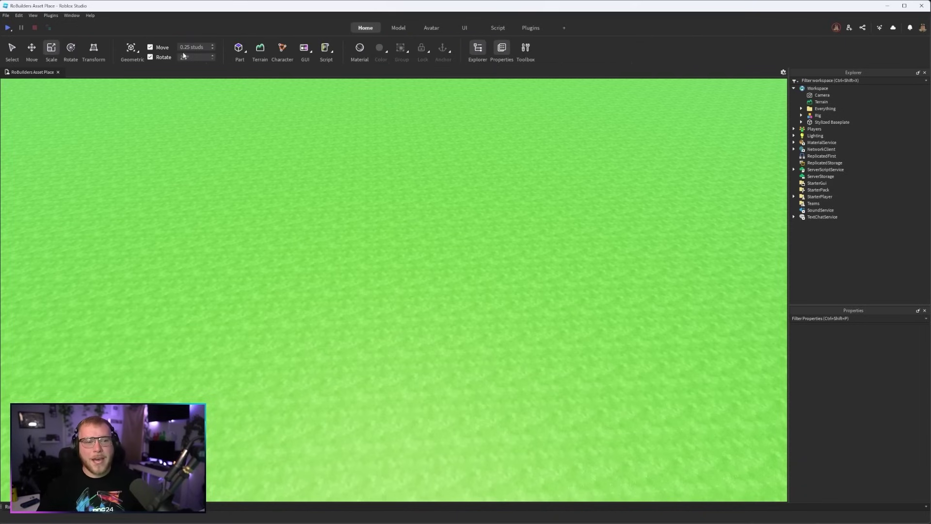
pyautogui.click(239, 47)
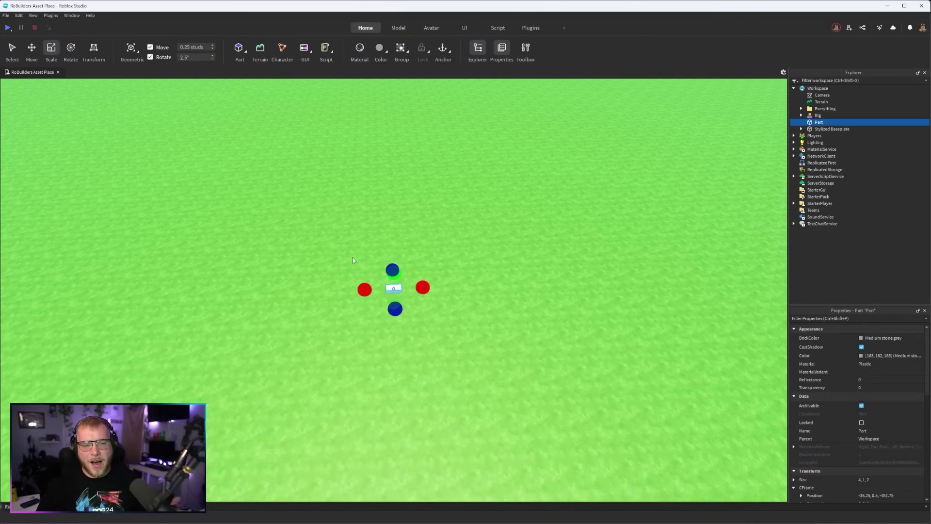
pyautogui.moveTo(396, 270); pyautogui.dragTo(393, 221)
pyautogui.keyDown('ctrl'); pyautogui.moveTo(423, 264); pyautogui.dragTo(475, 257); pyautogui.keyUp('ctrl')
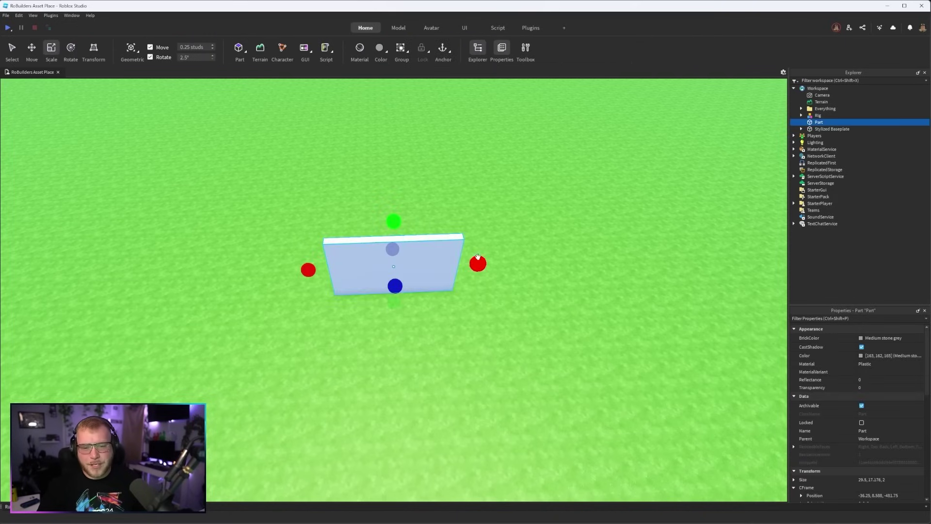
pyautogui.keyDown('shift'); pyautogui.moveTo(393, 224); pyautogui.dragTo(393, 99); pyautogui.keyUp('shift')
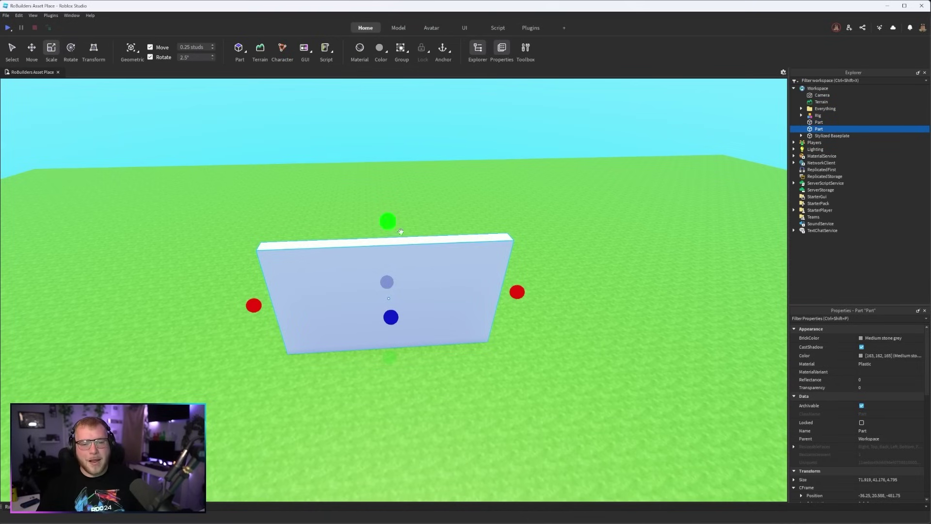
pyautogui.keyDown('ctrl'); pyautogui.moveTo(388, 221); pyautogui.dragTo(407, 341); pyautogui.keyUp('ctrl')
pyautogui.keyDown('ctrl'); pyautogui.moveTo(517, 291); pyautogui.dragTo(410, 297); pyautogui.keyUp('ctrl')
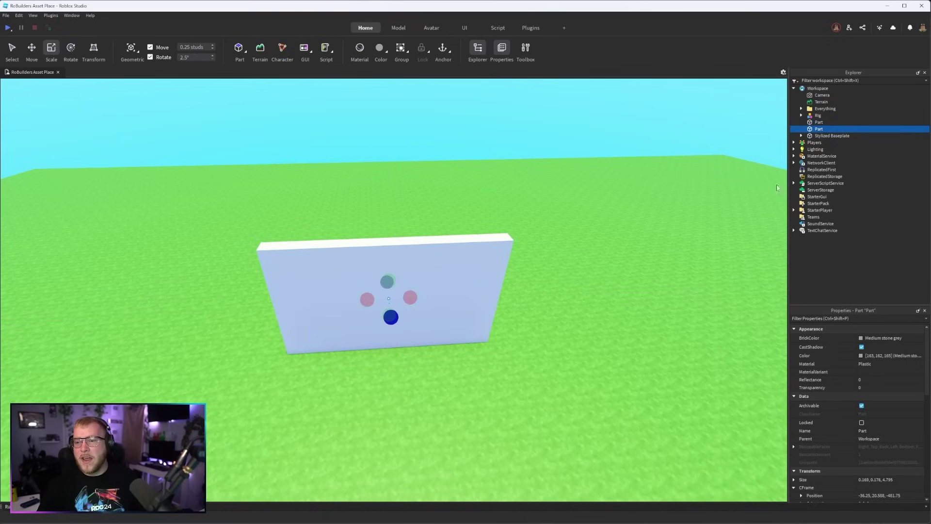
# Group the wall and the small part into a model and scale the model to about 1.32
pyautogui.keyDown('ctrl'); pyautogui.click(811, 122); pyautogui.keyUp('ctrl')
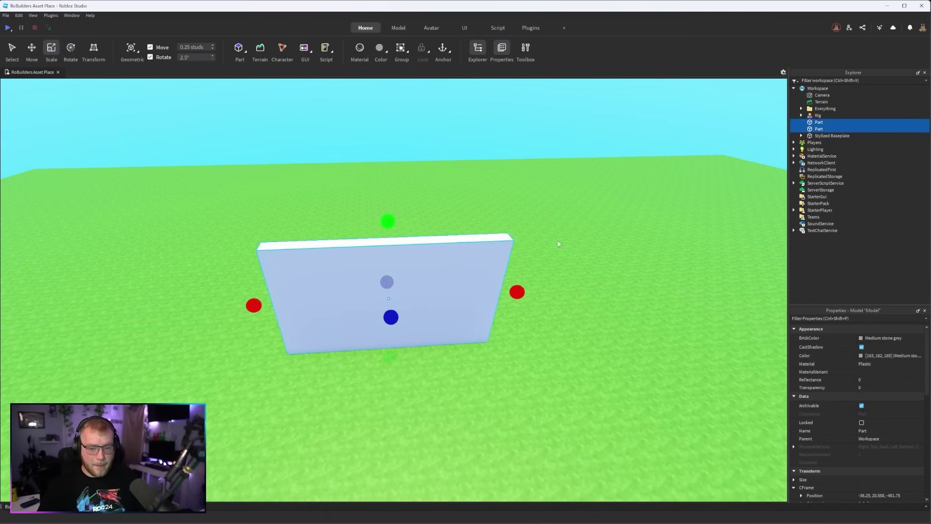
pyautogui.hotkey('ctrl', 'g')
pyautogui.moveTo(388, 221); pyautogui.dragTo(389, 140)
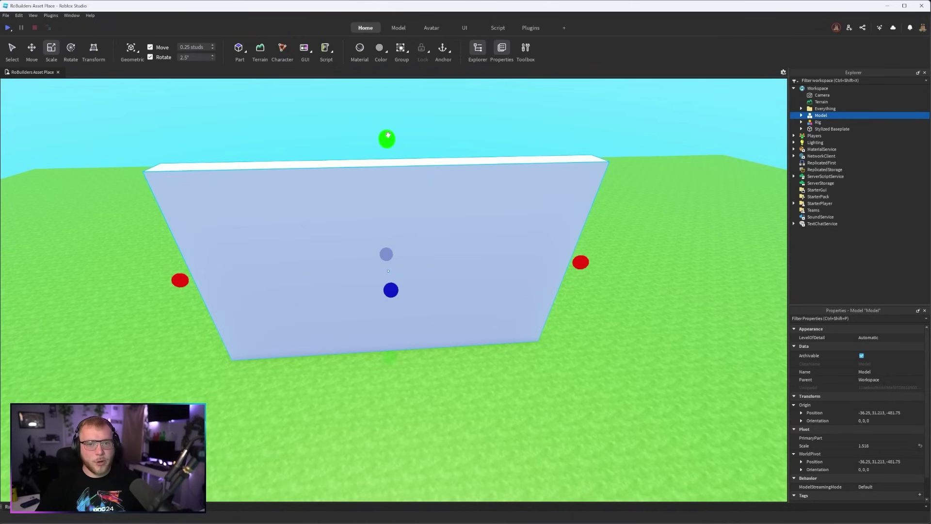
pyautogui.moveTo(386, 141); pyautogui.dragTo(389, 205)
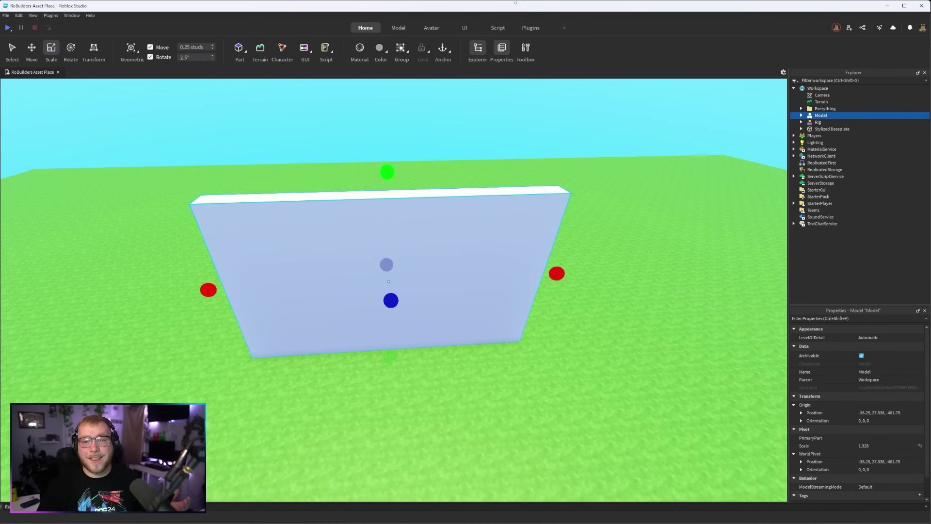
# Show the plugin's resize handles on the wall model, try resizing it from the upper handle, and delete the model
pyautogui.click(529, 28)
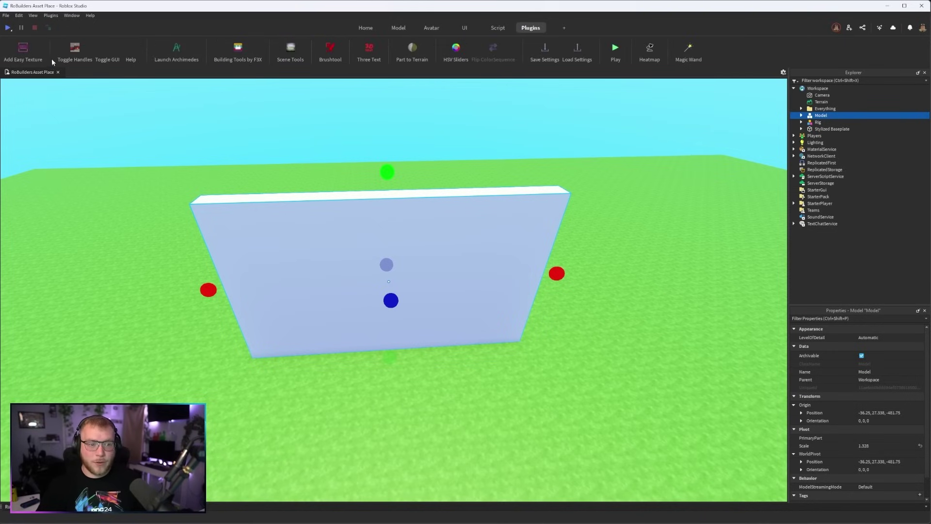
pyautogui.click(77, 49)
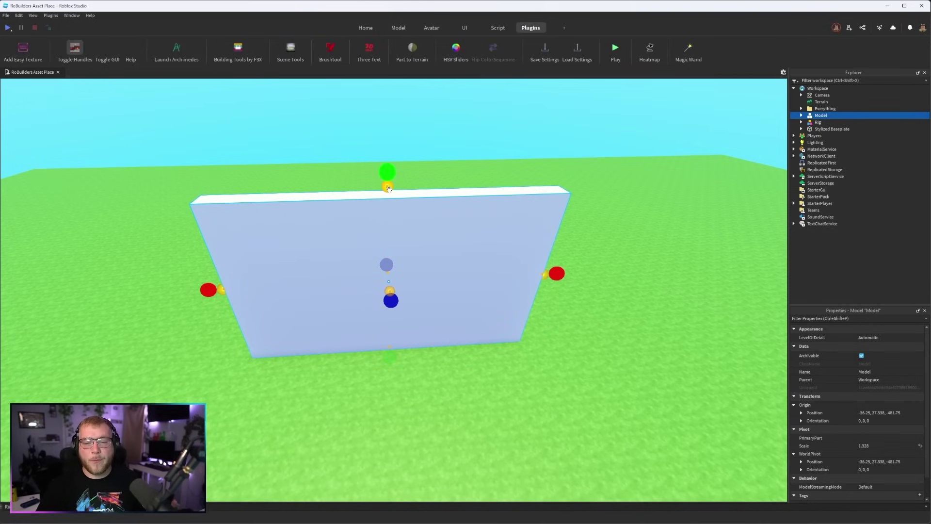
pyautogui.moveTo(389, 188)
pyautogui.mouseDown()
pyautogui.moveTo(390, 268)
pyautogui.moveTo(403, 66)
pyautogui.moveTo(384, 214)
pyautogui.moveTo(385, 205)
pyautogui.mouseUp()
pyautogui.scroll(-5, 446, 232)
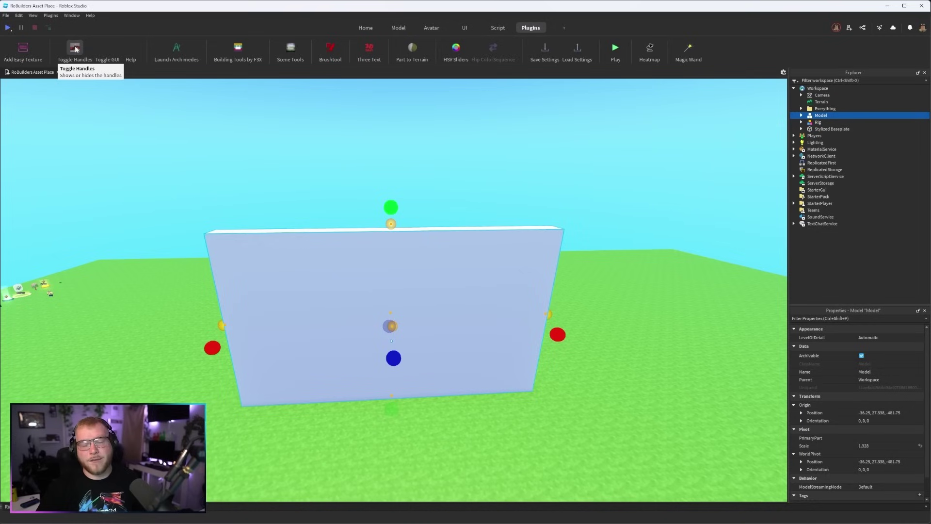
pyautogui.press('Delete')
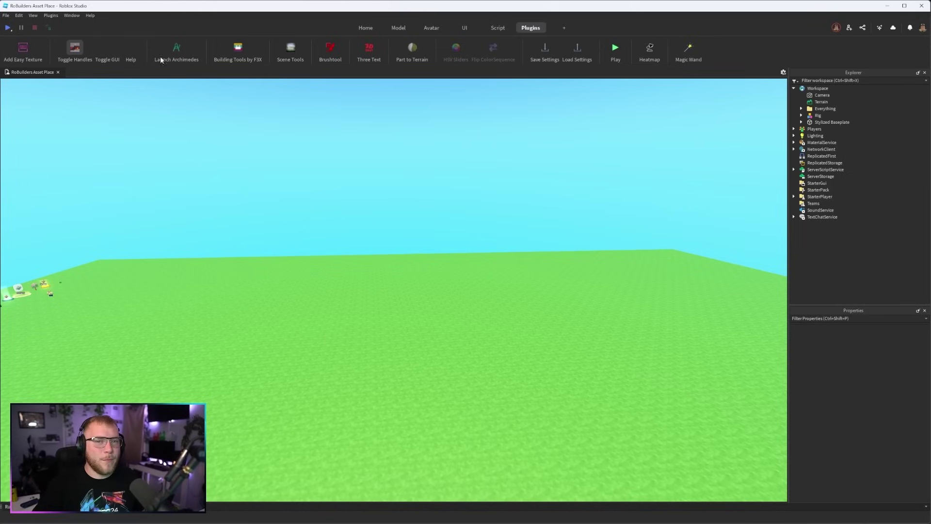
# Insert a new part and scale it into a flat slab about 18 × 1 × 30.5 studs
pyautogui.click(364, 28)
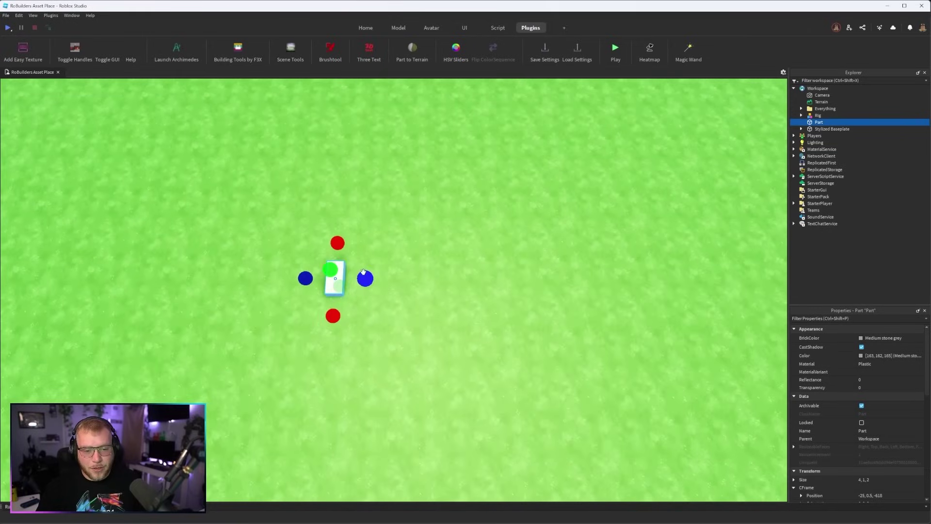
pyautogui.moveTo(306, 276); pyautogui.dragTo(184, 277)
pyautogui.moveTo(332, 243); pyautogui.dragTo(335, 188)
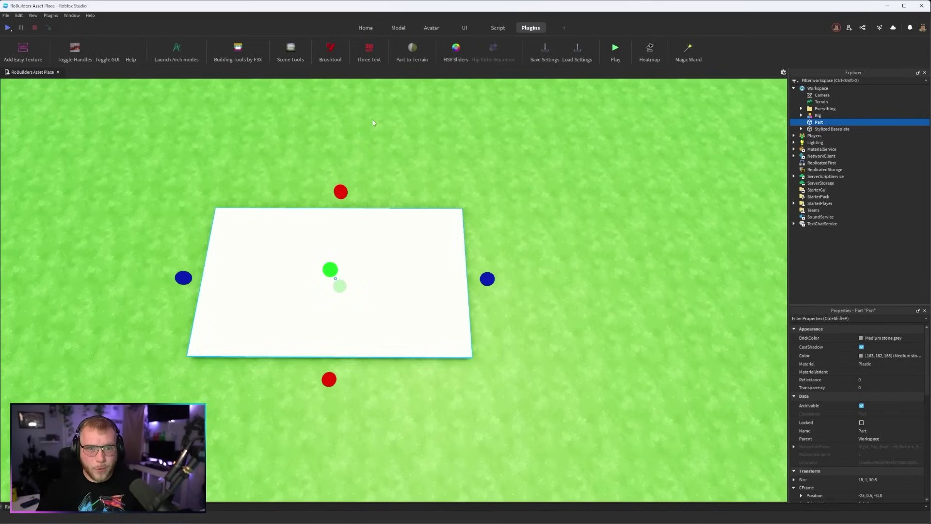
# Launch Archimedes on the slab and render five additional segments with X yaw at an angle of 3.5 to form a curve
pyautogui.click(175, 49)
pyautogui.scroll(5, 371, 182)
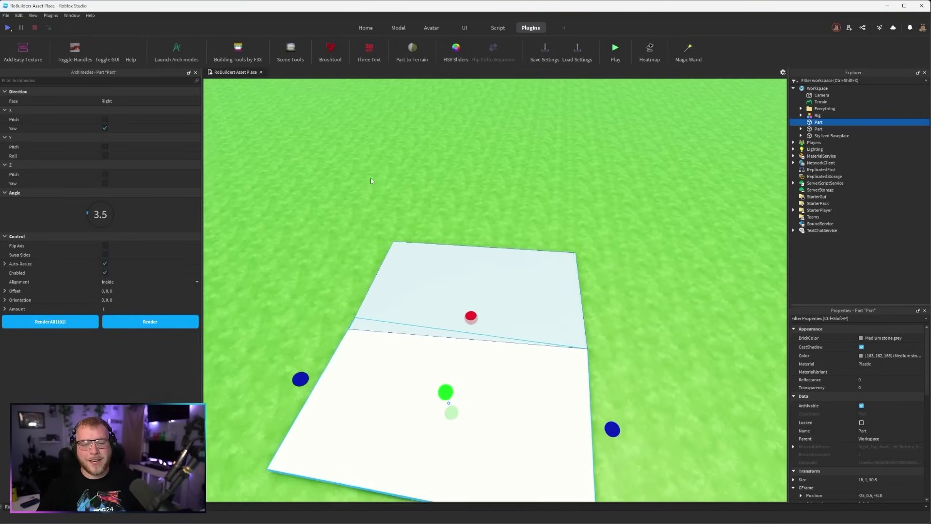
pyautogui.scroll(-5, 371, 182)
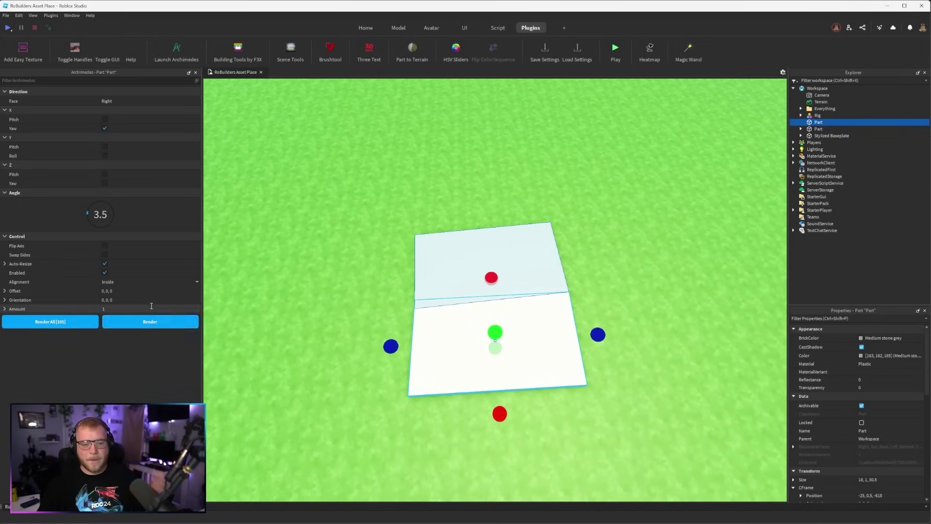
pyautogui.click(145, 322)
pyautogui.click(145, 322)
pyautogui.click(145, 321)
pyautogui.click(146, 321)
pyautogui.click(146, 321)
pyautogui.scroll(-3, 499, 277)
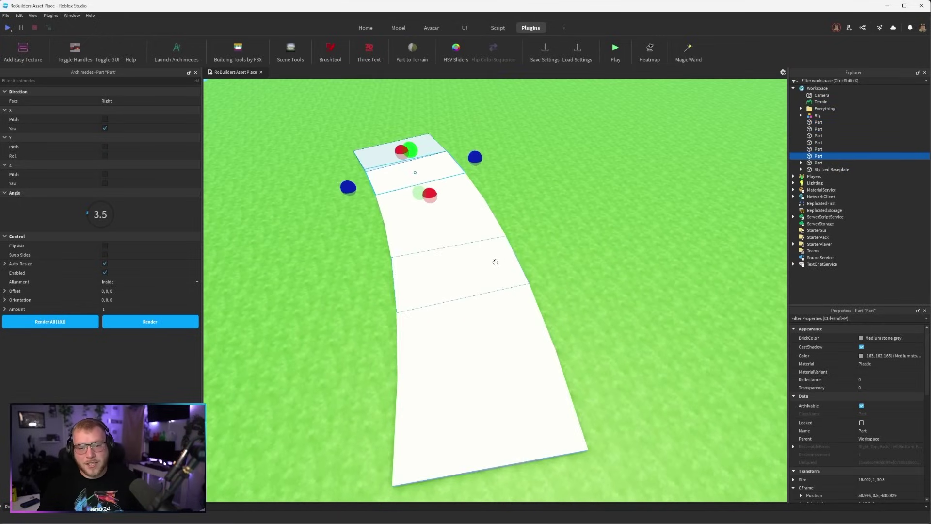
pyautogui.scroll(1, 492, 260)
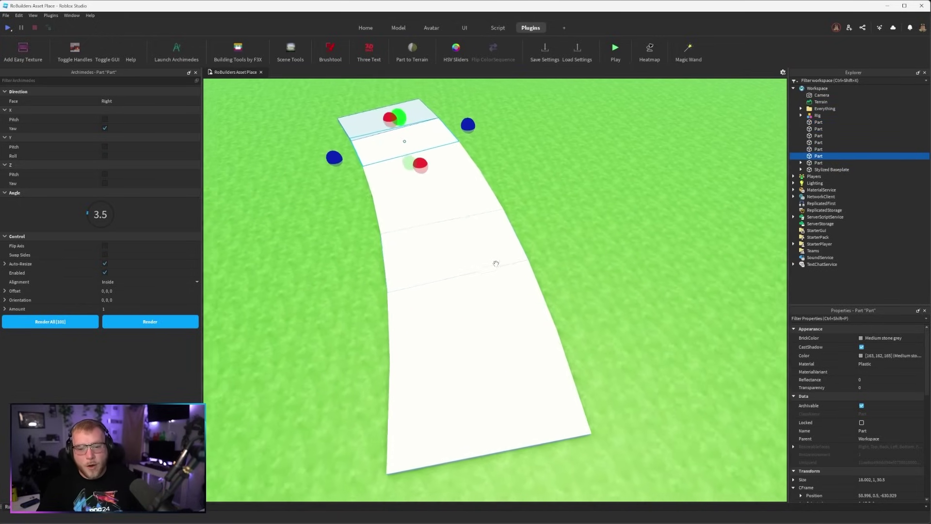
# Switch the rotation to X pitch, render all segments from the curve's end slab, and undo that render
pyautogui.press('w')
pyautogui.moveTo(575, 345); pyautogui.dragTo(575, 345, button='right')
pyautogui.scroll(-10, 576, 345)
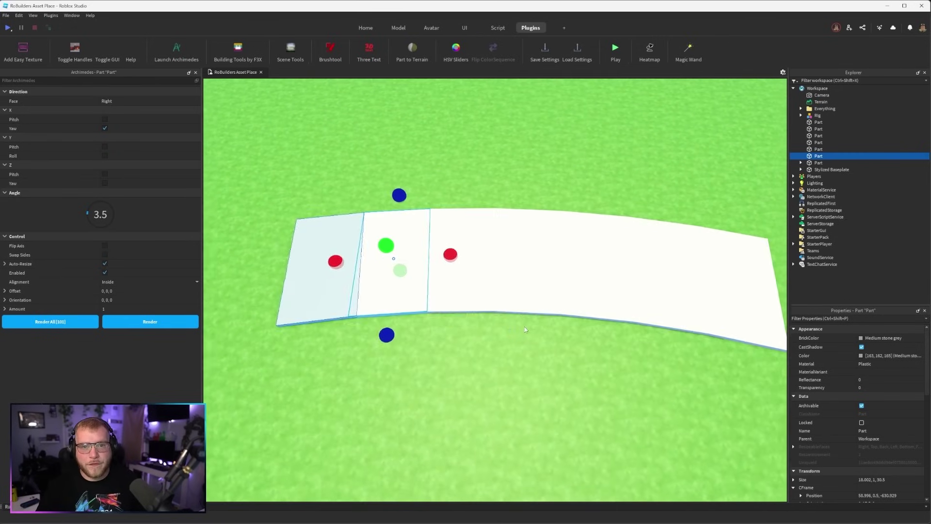
pyautogui.click(105, 120)
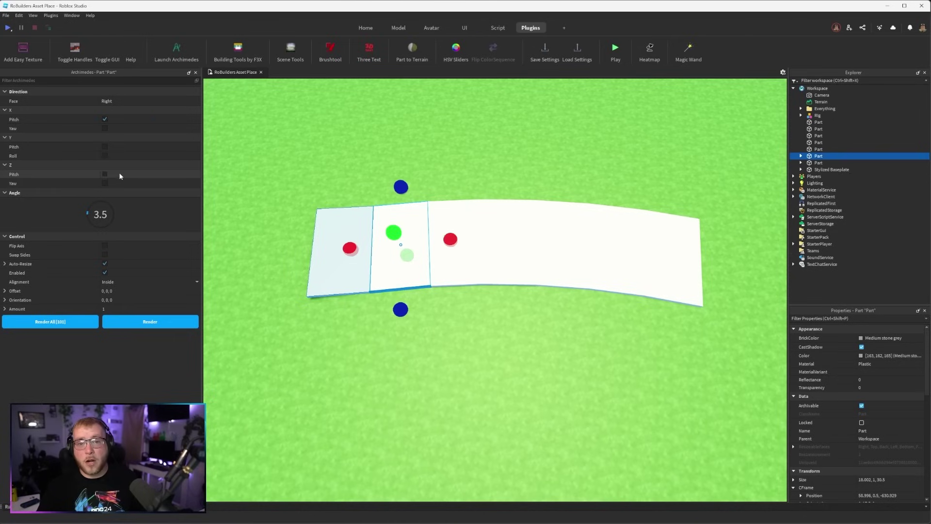
pyautogui.click(50, 326)
pyautogui.moveTo(415, 266); pyautogui.dragTo(415, 270, button='right')
pyautogui.hotkey('ctrl', 'z')
# Set the Archimedes angle to 15 and switch the rotation to X yaw
pyautogui.moveTo(90, 212)
pyautogui.mouseDown()
pyautogui.moveTo(94, 200)
pyautogui.moveTo(124, 193)
pyautogui.moveTo(86, 208)
pyautogui.moveTo(125, 227)
pyautogui.moveTo(75, 220)
pyautogui.moveTo(93, 196)
pyautogui.mouseUp()
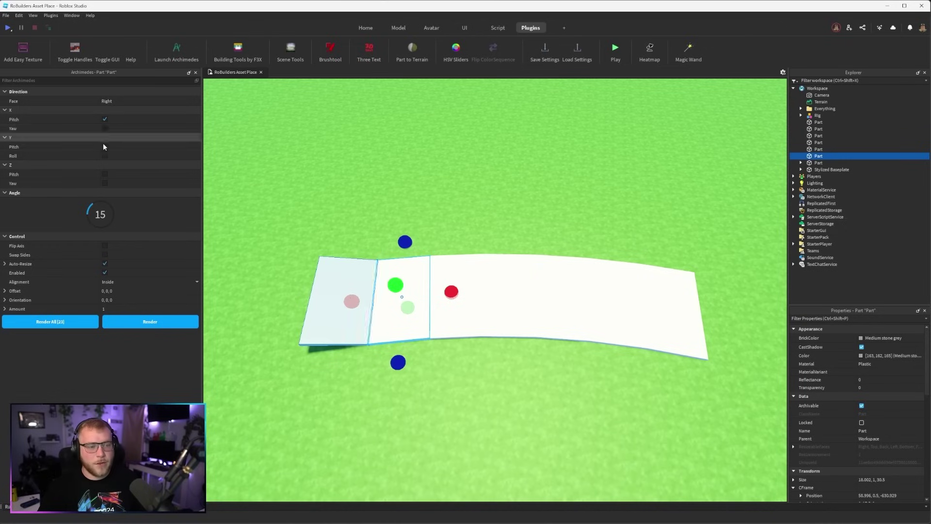
pyautogui.click(104, 147)
pyautogui.click(105, 128)
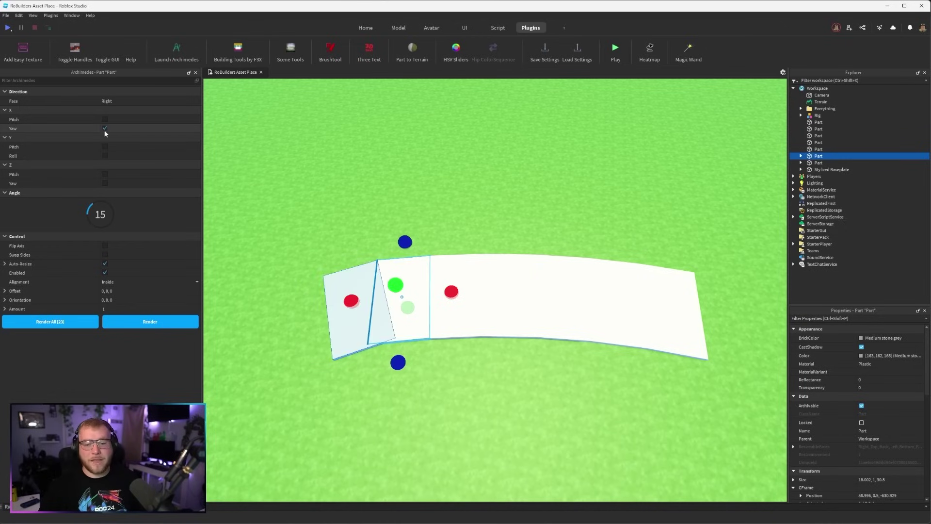
# Try Swap Sides and Flip Axis on the segment preview and disable both again
pyautogui.click(104, 254)
pyautogui.click(105, 246)
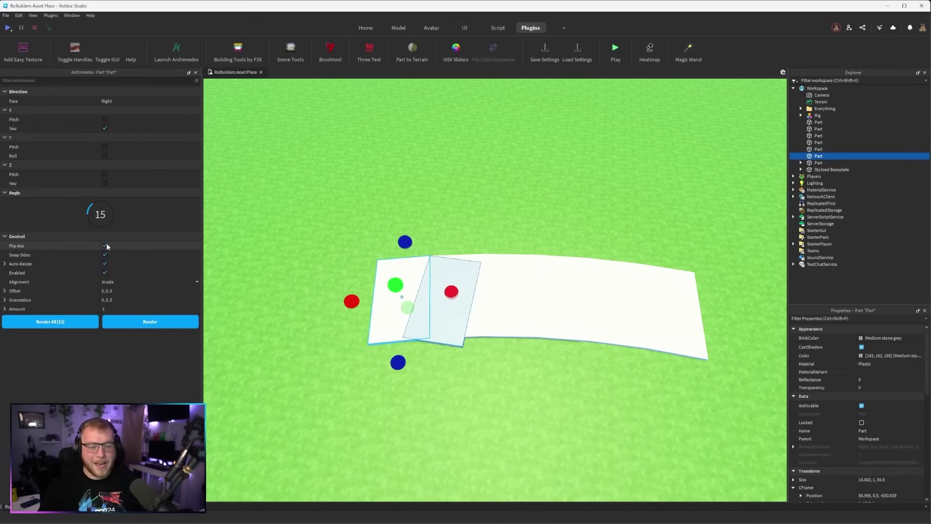
pyautogui.click(105, 245)
pyautogui.click(105, 254)
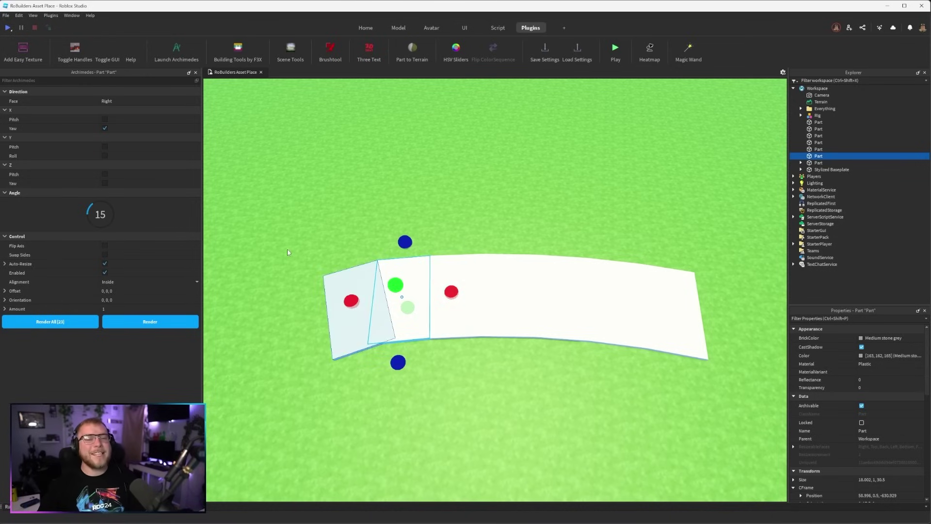
# Remove the rendered curve segments, keeping only the original slab
pyautogui.click(635, 294)
pyautogui.press('Delete')
pyautogui.click(548, 294)
pyautogui.press('Delete')
pyautogui.click(505, 298)
pyautogui.press('Delete')
pyautogui.hotkey('ctrl', 'z')
pyautogui.hotkey('ctrl', 'z')
pyautogui.hotkey('ctrl', 'z')
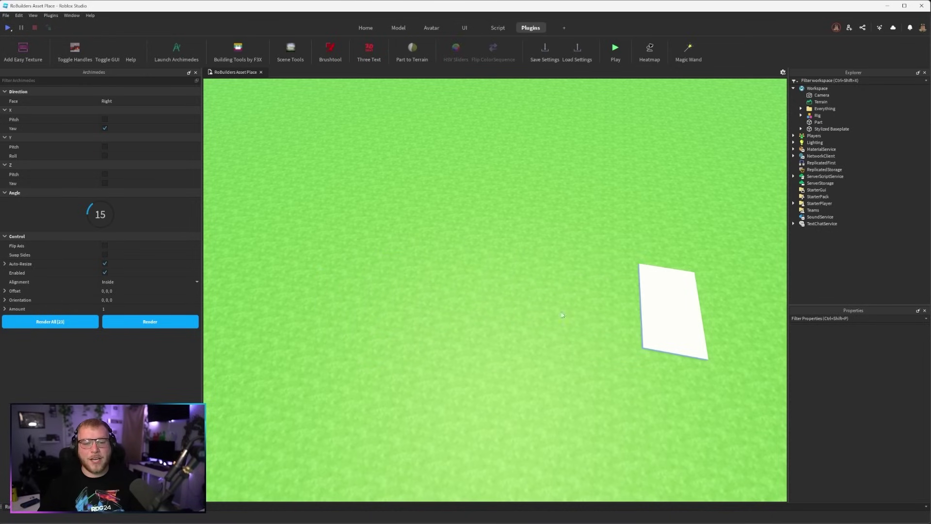
# Narrow the original slab to about 18 × 1 × 6.5 studs and render all segments into a full ring
pyautogui.moveTo(555, 304); pyautogui.dragTo(582, 305, button='right')
pyautogui.press('d')
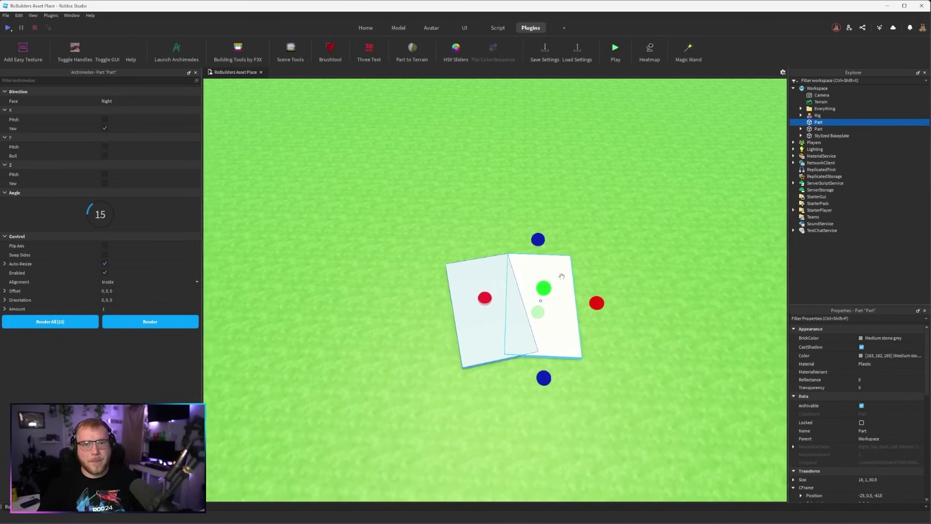
pyautogui.hotkey('ctrl', 'z')
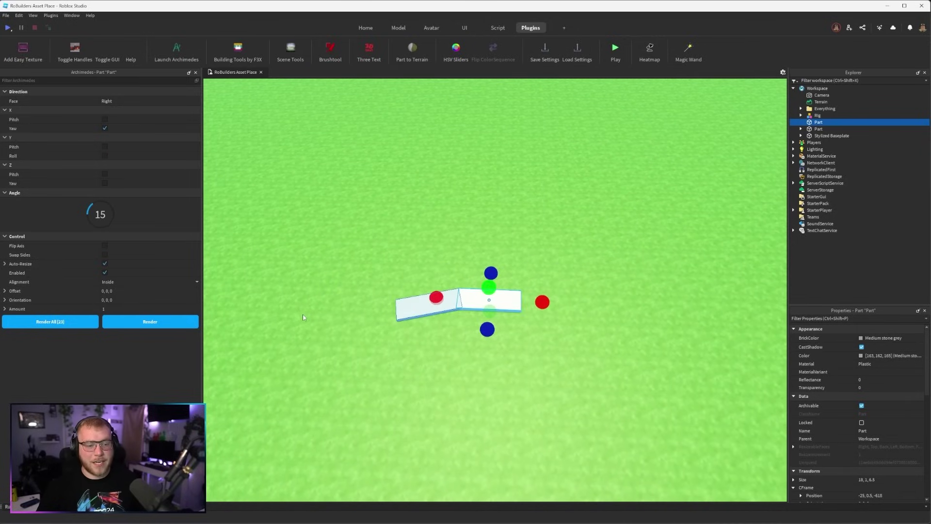
pyautogui.click(48, 323)
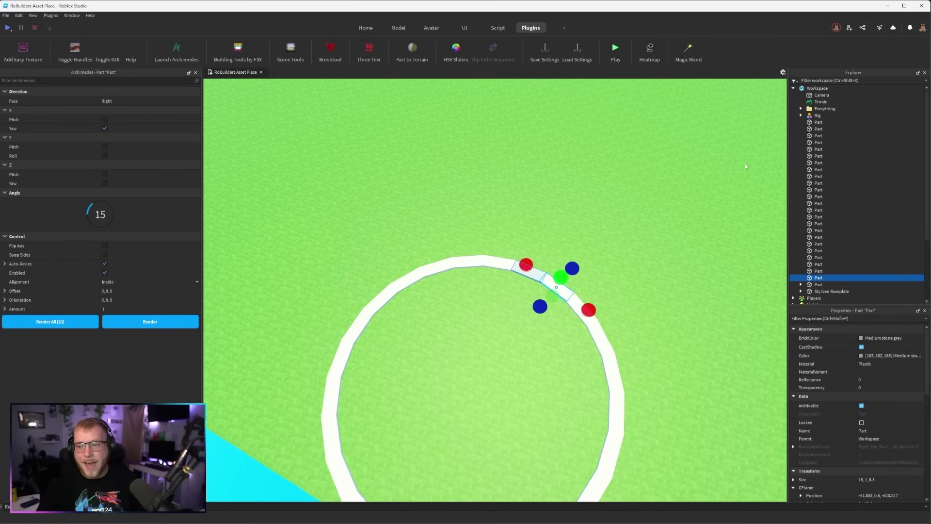
# Select all the ring's parts, render a segment from each, and render all again with the angle set to 46
pyautogui.keyDown('shift'); pyautogui.click(813, 123); pyautogui.keyUp('shift')
pyautogui.press('f')
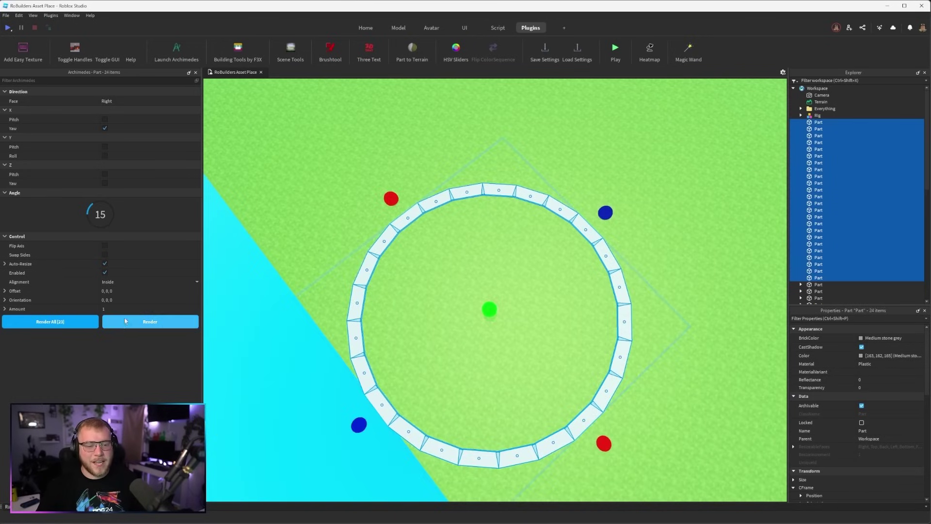
pyautogui.click(125, 322)
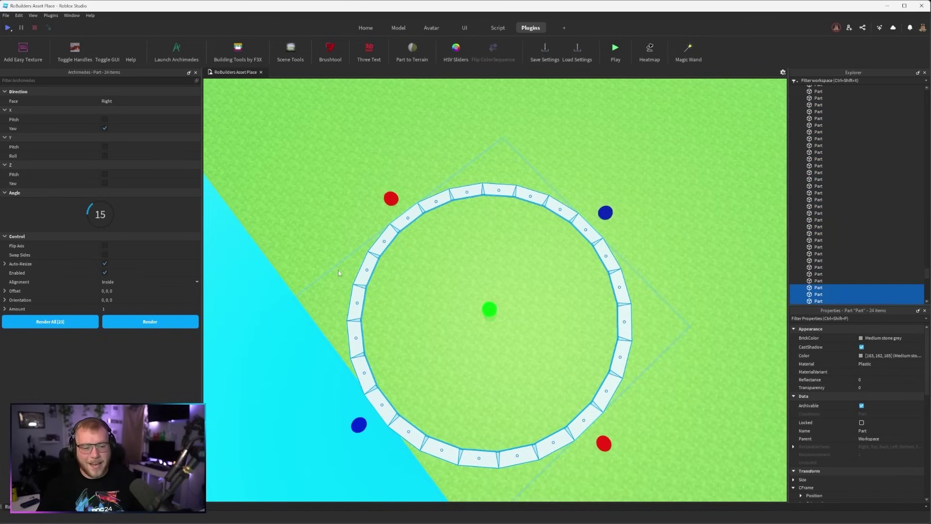
pyautogui.moveTo(92, 204); pyautogui.dragTo(137, 202)
pyautogui.click(73, 322)
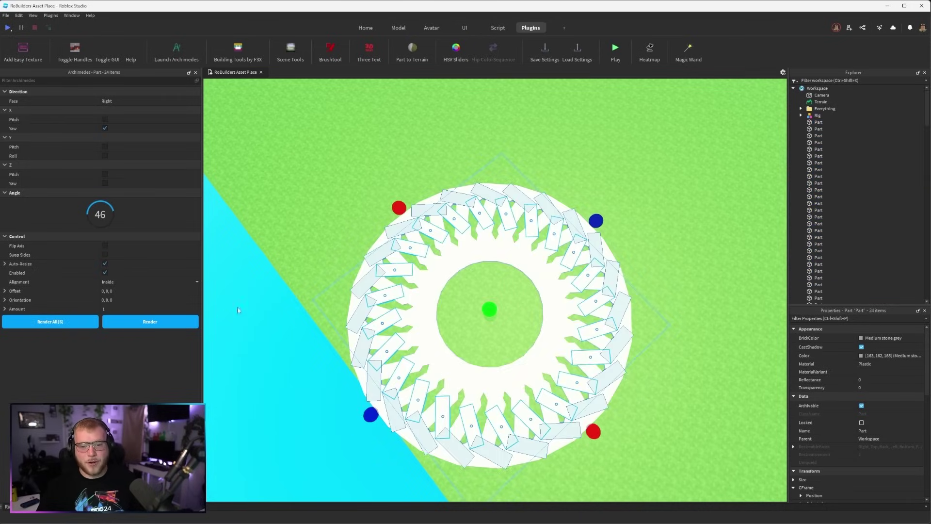
# Select all parts of the patterned disc and render all segments at an angle of 6
pyautogui.click(326, 260)
pyautogui.scroll(5, 346, 278)
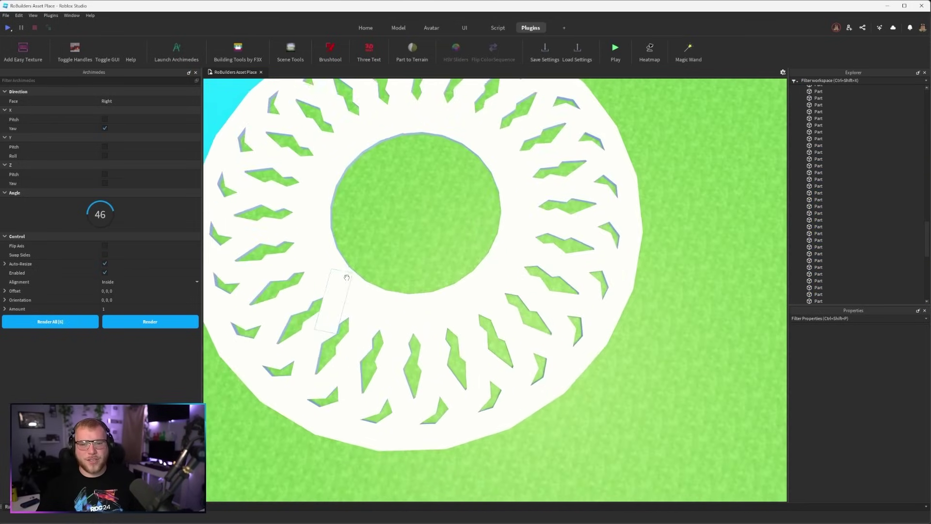
pyautogui.moveTo(347, 277); pyautogui.dragTo(346, 277, button='right')
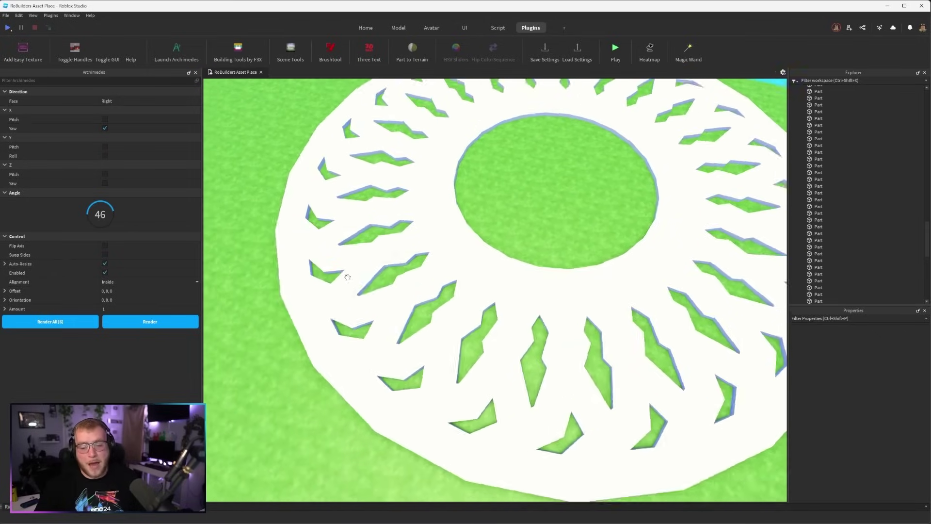
pyautogui.scroll(-4, 347, 277)
pyautogui.scroll(2, 537, 184)
pyautogui.scroll(-1, 536, 184)
pyautogui.hotkey('ctrl', 'a')
pyautogui.scroll(-2, 536, 184)
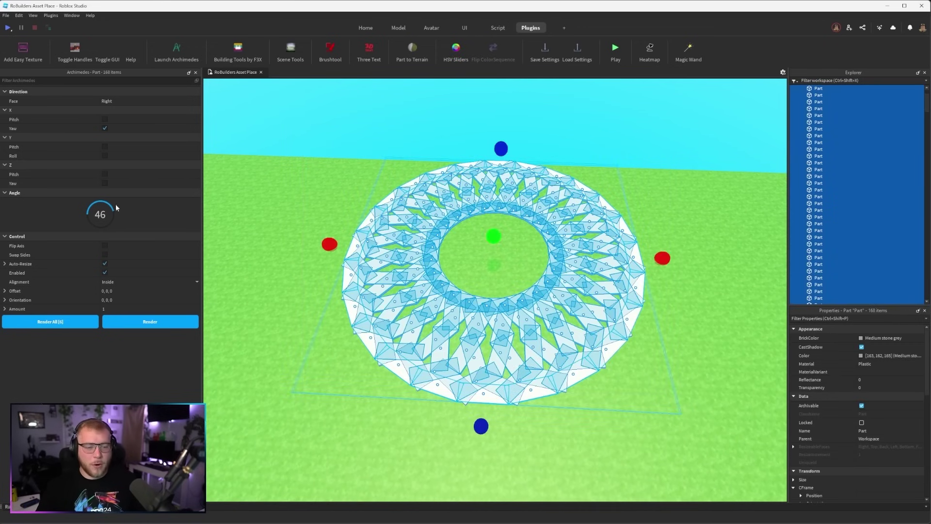
pyautogui.moveTo(113, 212); pyautogui.dragTo(69, 202)
pyautogui.click(40, 324)
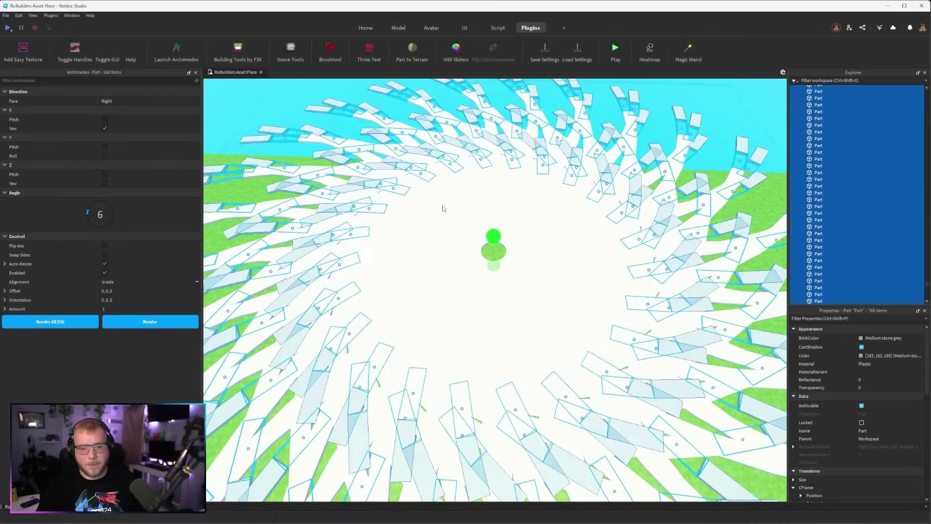
# Look over the dense pattern from farther away and undo its render
pyautogui.moveTo(443, 208); pyautogui.dragTo(435, 210, button='right')
pyautogui.scroll(-3, 436, 209)
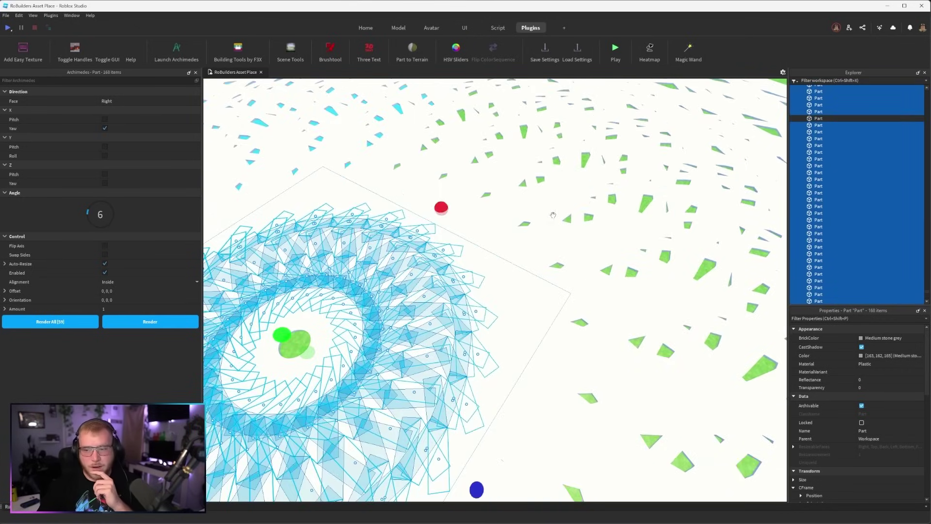
pyautogui.scroll(-4, 534, 226)
pyautogui.scroll(-3, 534, 224)
pyautogui.moveTo(525, 218)
pyautogui.mouseDown(button='right')
pyautogui.moveTo(525, 227)
pyautogui.moveTo(525, 218)
pyautogui.mouseUp(button='right')
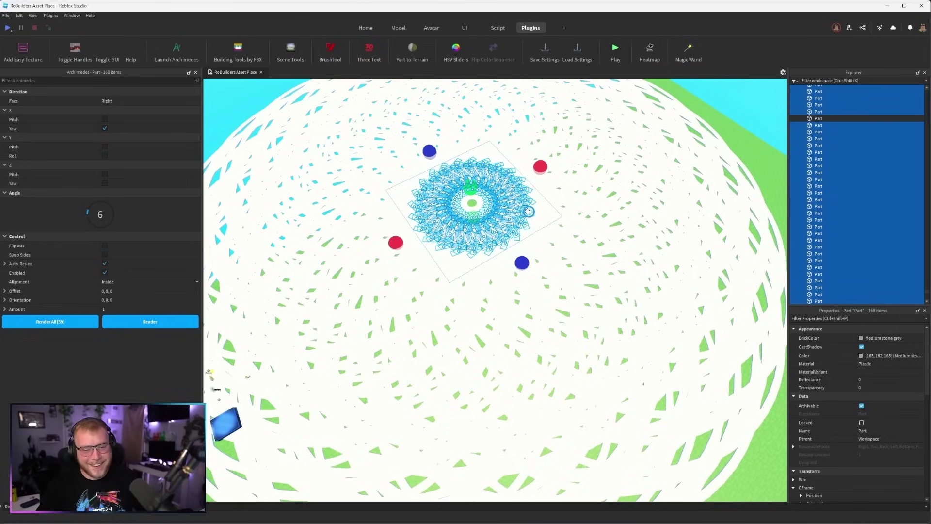
pyautogui.scroll(-3, 826, 163)
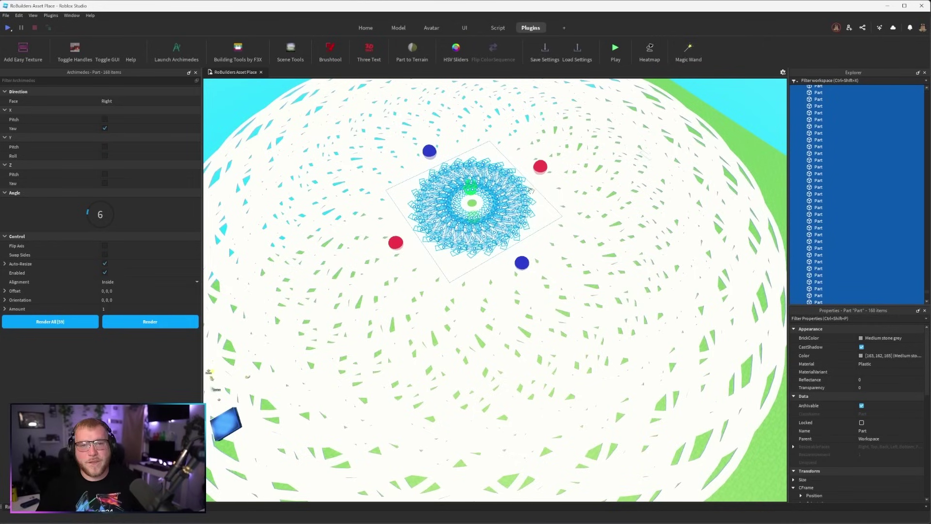
pyautogui.hotkey('ctrl', 'z')
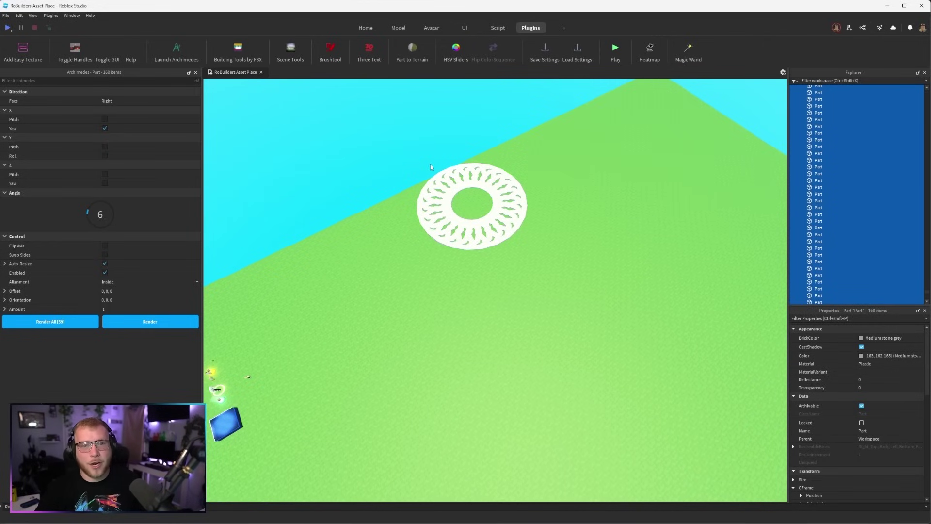
# Delete all parts of the patterned disc and close Archimedes
pyautogui.press('w')
pyautogui.moveTo(430, 167); pyautogui.dragTo(374, 162, button='right')
pyautogui.moveTo(324, 121); pyautogui.dragTo(529, 260)
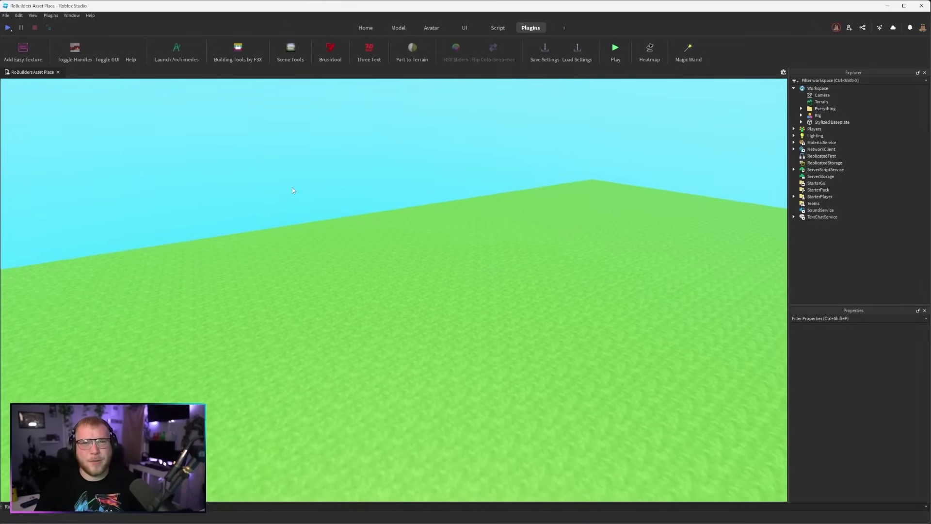
pyautogui.moveTo(292, 191); pyautogui.dragTo(292, 233, button='right')
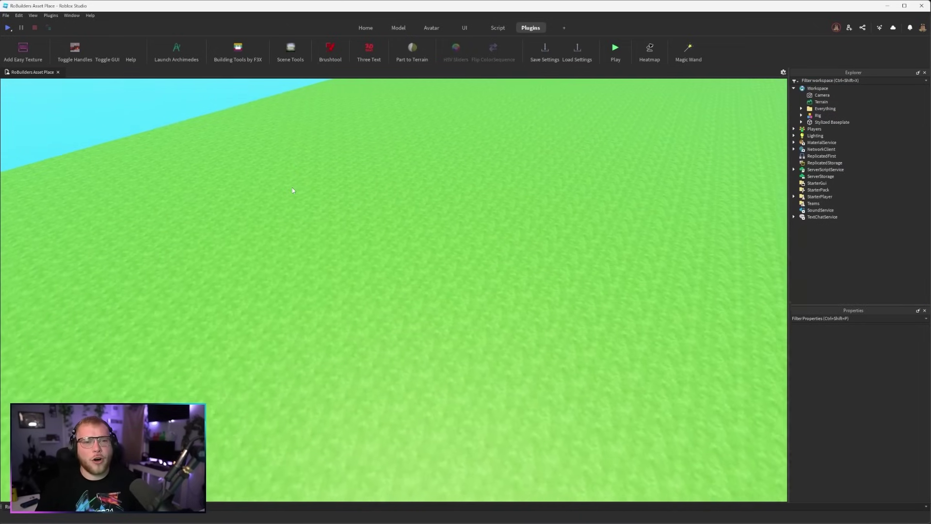
# Insert a new part and scale it upward into a pillar about 4 × 12 × 2 studs
pyautogui.click(365, 28)
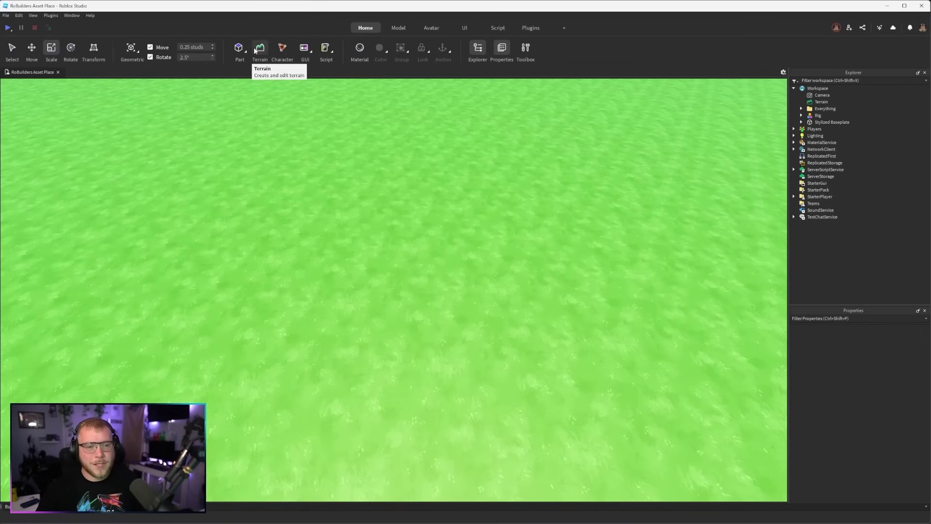
pyautogui.click(239, 48)
pyautogui.moveTo(394, 266); pyautogui.dragTo(396, 95)
pyautogui.moveTo(375, 242); pyautogui.dragTo(427, 208, button='right')
pyautogui.scroll(-3, 375, 241)
# Duplicate the pillar twice and space the copies out in a row of three
pyautogui.hotkey('ctrl', 'd')
pyautogui.click(32, 49)
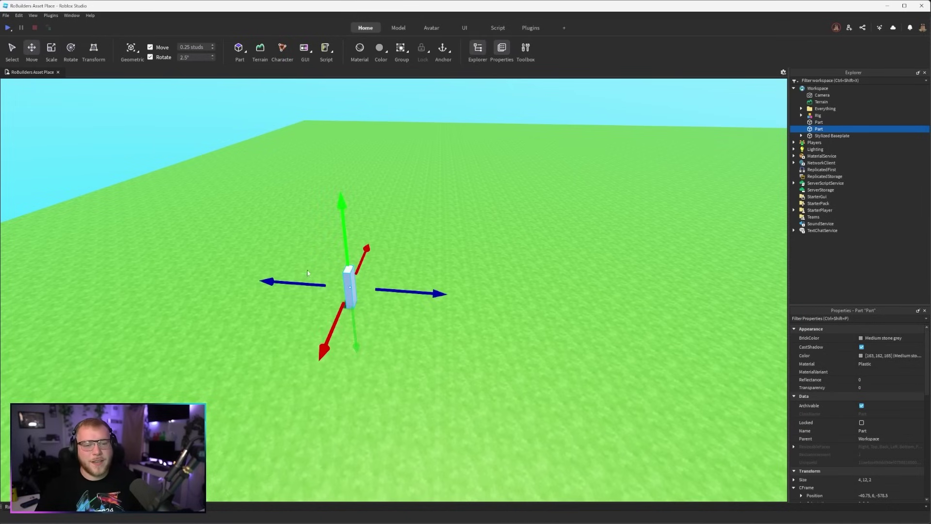
pyautogui.moveTo(383, 291); pyautogui.dragTo(439, 293)
pyautogui.hotkey('ctrl', 'd')
# Select the three pillars and scale them down together to about 2.583 × 7.75 × 1.292 studs each
pyautogui.click(531, 27)
pyautogui.moveTo(308, 229); pyautogui.dragTo(417, 326)
pyautogui.press('f')
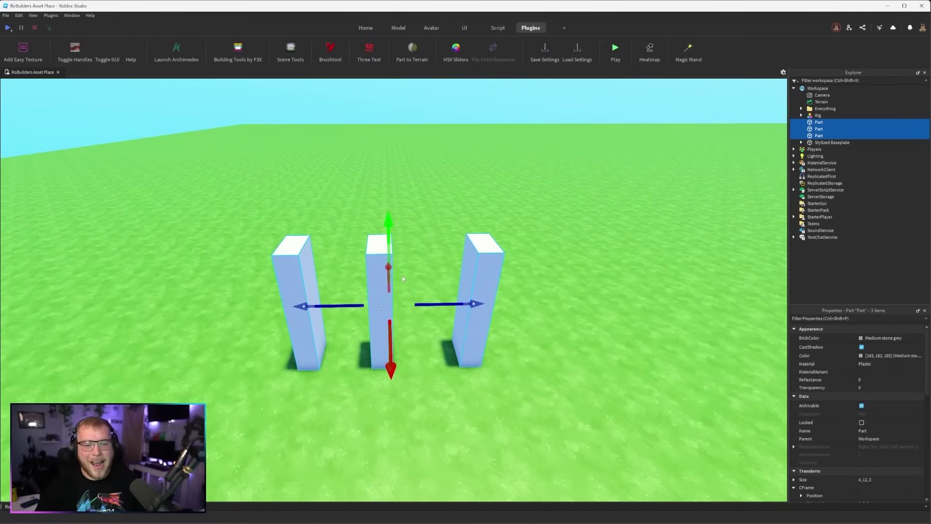
pyautogui.click(365, 28)
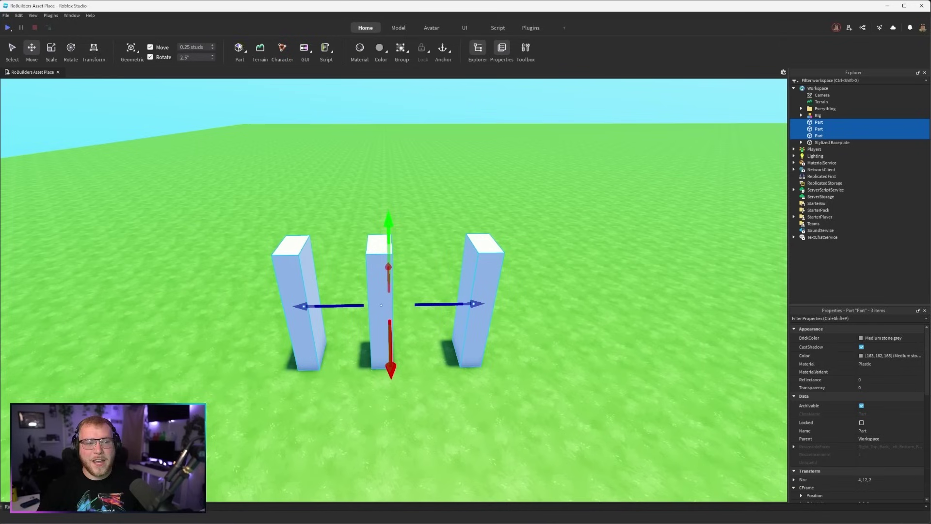
pyautogui.click(51, 49)
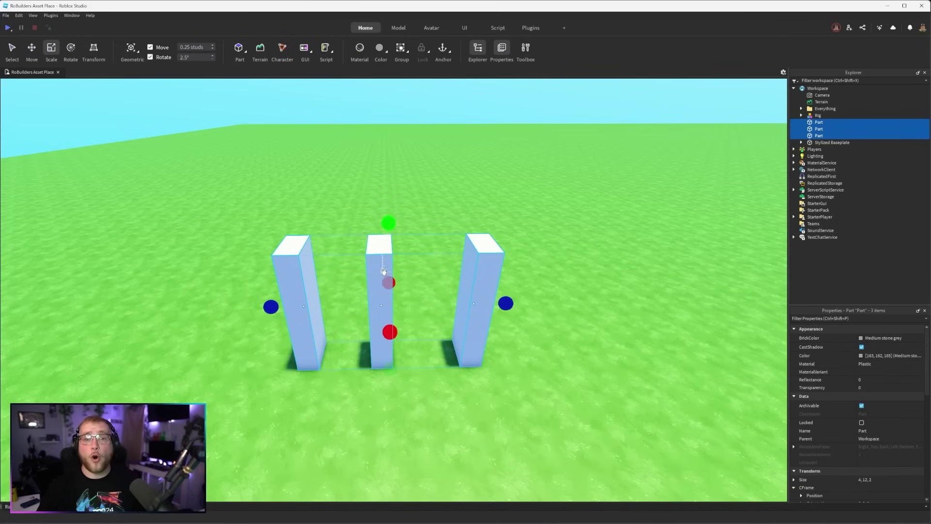
pyautogui.scroll(-5, 383, 271)
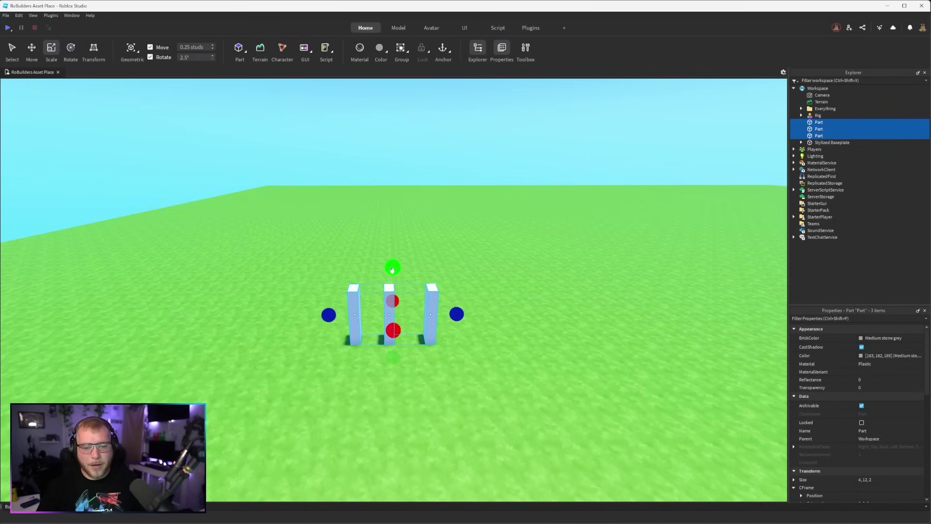
pyautogui.keyDown('alt'); pyautogui.moveTo(392, 270); pyautogui.dragTo(397, 290); pyautogui.keyUp('alt')
# Open Building Tools by F3X with the three pillars selected and activate its Resize tool
pyautogui.click(11, 50)
pyautogui.click(530, 28)
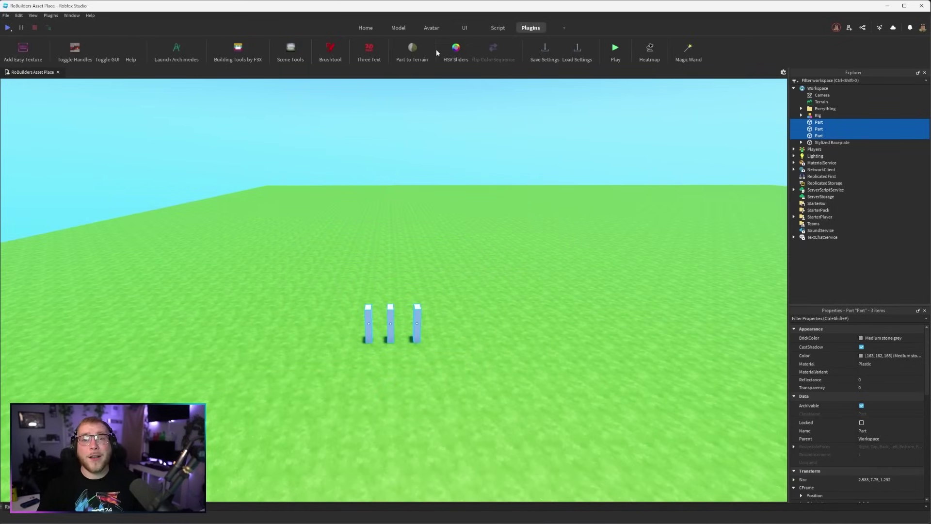
pyautogui.click(252, 52)
pyautogui.click(779, 267)
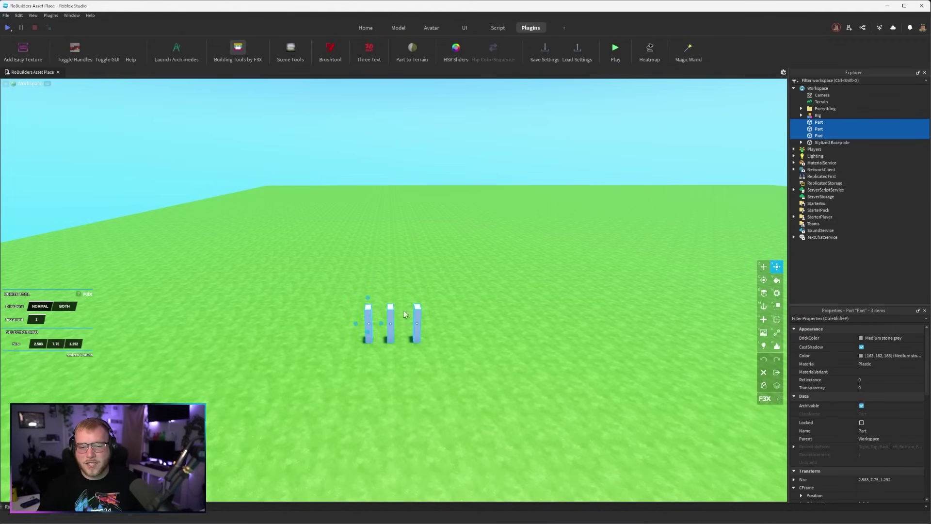
# Stretch the three pillars upward together and thin them, to a size of about 2.583 × 38.75 × 0.292 studs each
pyautogui.moveTo(368, 298); pyautogui.dragTo(362, 123)
pyautogui.moveTo(348, 252); pyautogui.dragTo(440, 255)
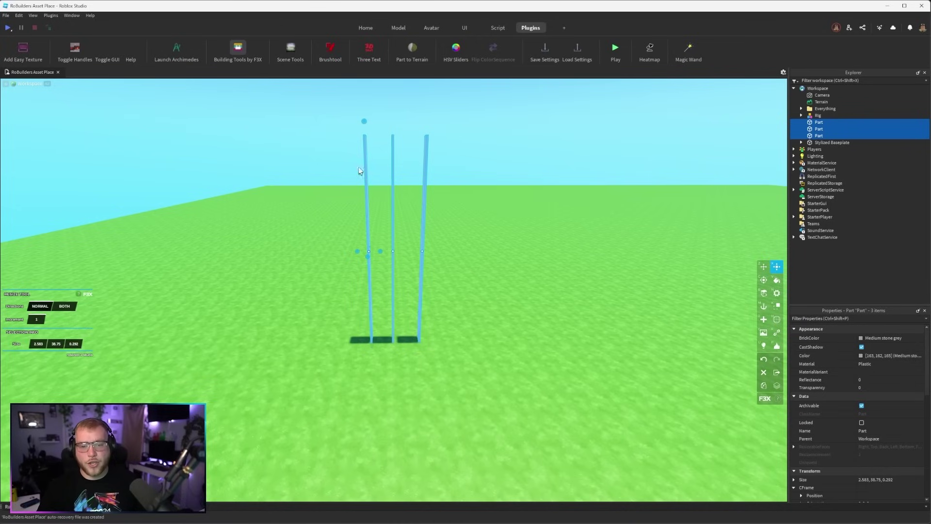
pyautogui.click(362, 143)
pyautogui.moveTo(352, 125); pyautogui.dragTo(450, 201)
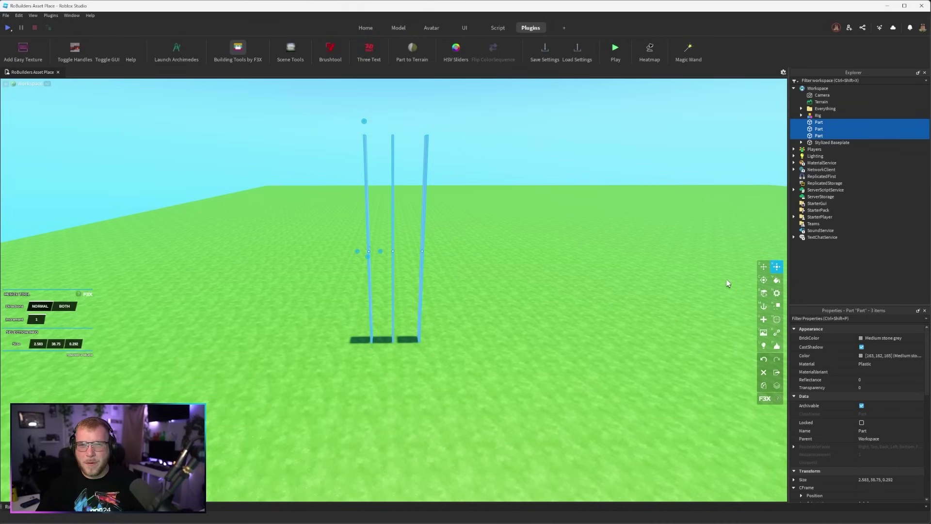
# Switch through the F3X tools one after another, starting with Move and Resize, to view what each offers
pyautogui.click(763, 267)
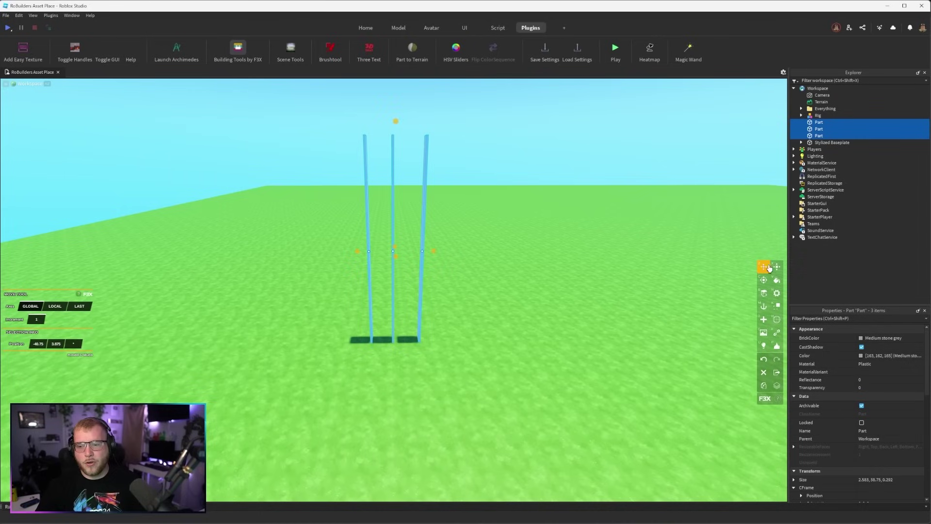
pyautogui.click(777, 267)
pyautogui.click(763, 280)
pyautogui.click(777, 280)
pyautogui.click(764, 293)
pyautogui.click(777, 293)
pyautogui.click(764, 306)
pyautogui.click(777, 306)
# Select all three stretched pillars and delete them
pyautogui.moveTo(462, 231); pyautogui.dragTo(341, 138, button='right')
pyautogui.keyDown('shift'); pyautogui.moveTo(341, 137); pyautogui.dragTo(546, 392); pyautogui.keyUp('shift')
pyautogui.press('Delete')
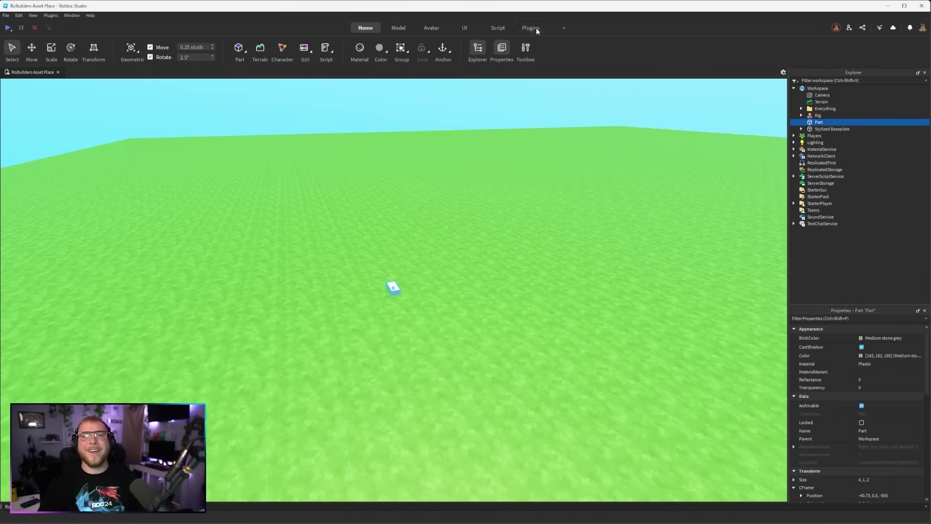
# Open the Scene Tools plugin and apply its Chrome effect to the selected 4 × 1 × 2 part
pyautogui.click(531, 28)
pyautogui.scroll(5, 466, 174)
pyautogui.click(291, 51)
pyautogui.scroll(-4, 461, 199)
pyautogui.moveTo(462, 199); pyautogui.dragTo(444, 255, button='right')
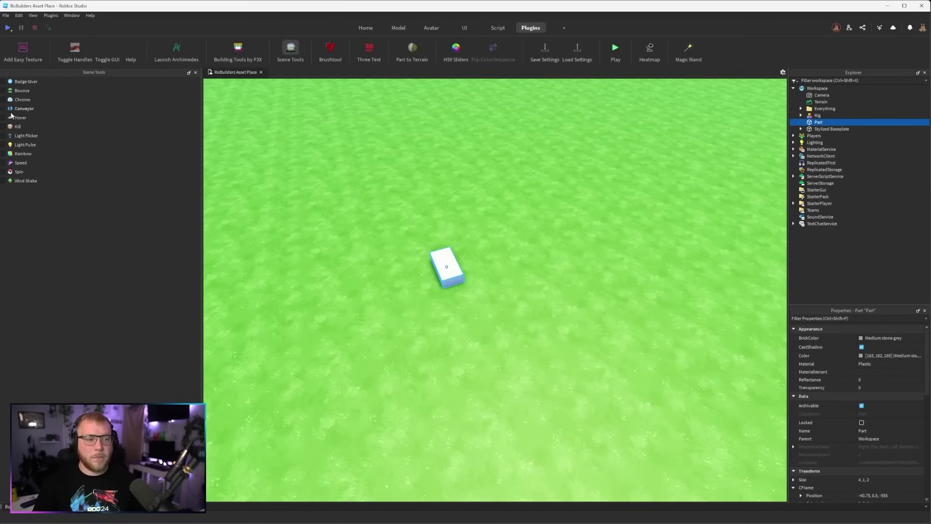
pyautogui.click(4, 100)
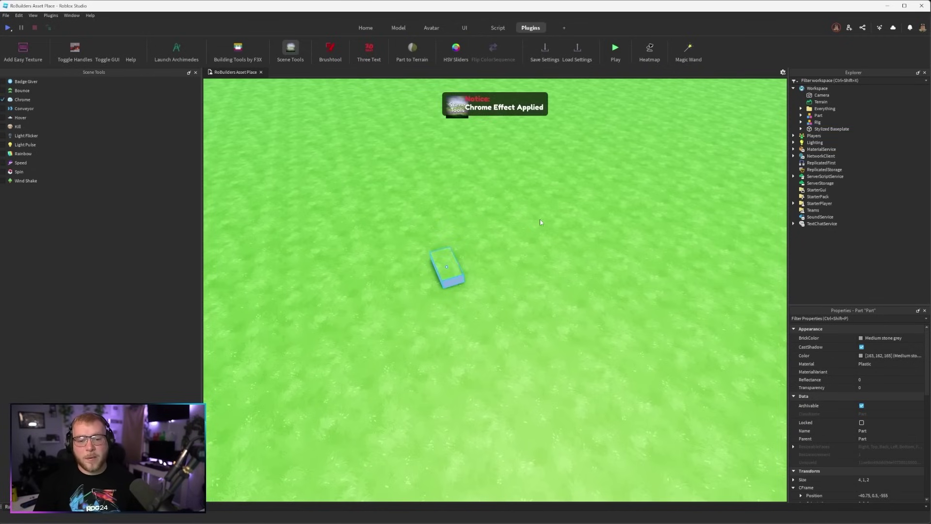
# Examine the chrome part up close, including the Part-Chrome and Highlight objects inside its ChromeParts group
pyautogui.moveTo(539, 217); pyautogui.dragTo(538, 217, button='right')
pyautogui.press('w')
pyautogui.press('w')
pyautogui.click(526, 235)
pyautogui.click(527, 233)
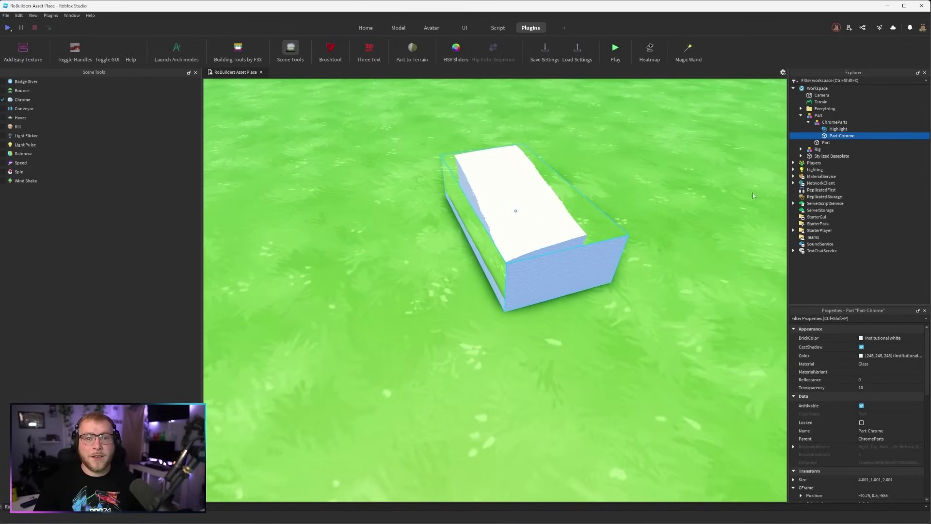
pyautogui.click(835, 129)
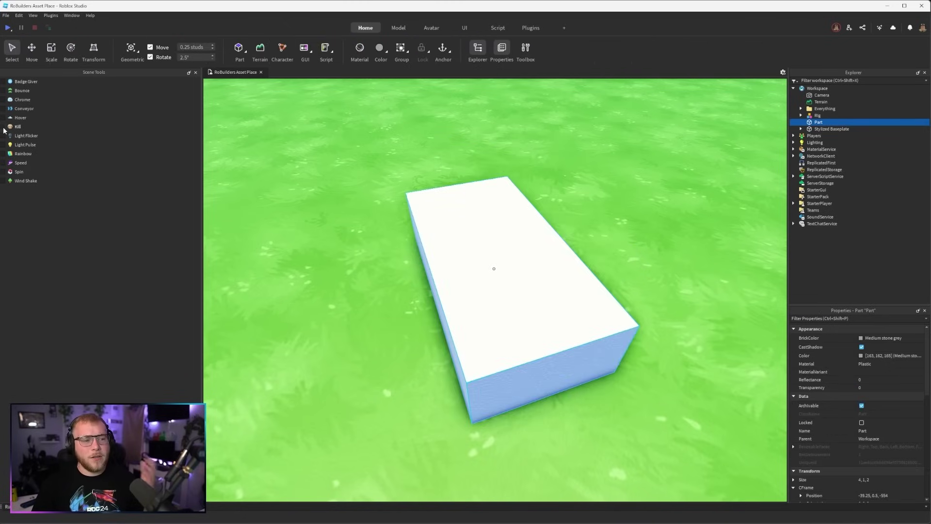
# Apply the Kill effect to the new part, walk the character into it in a playtest, and stop the test
pyautogui.click(4, 127)
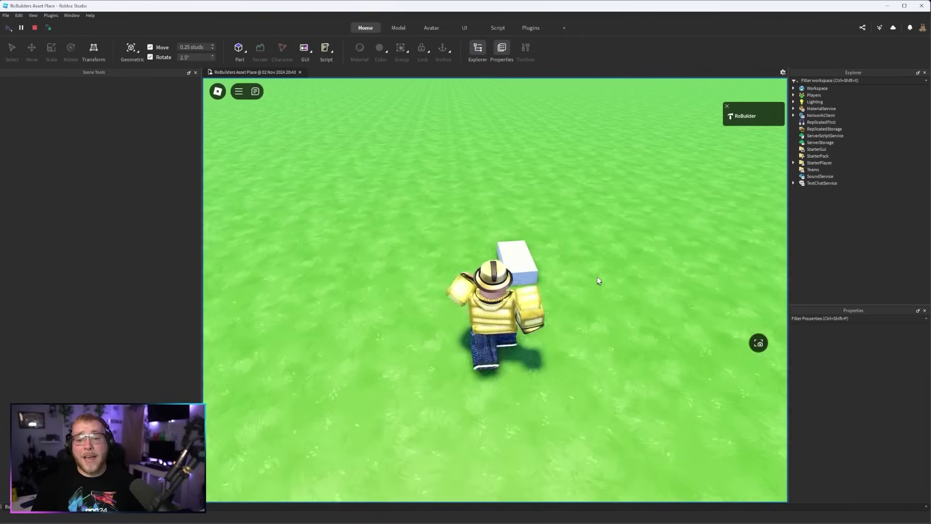
pyautogui.press('w')
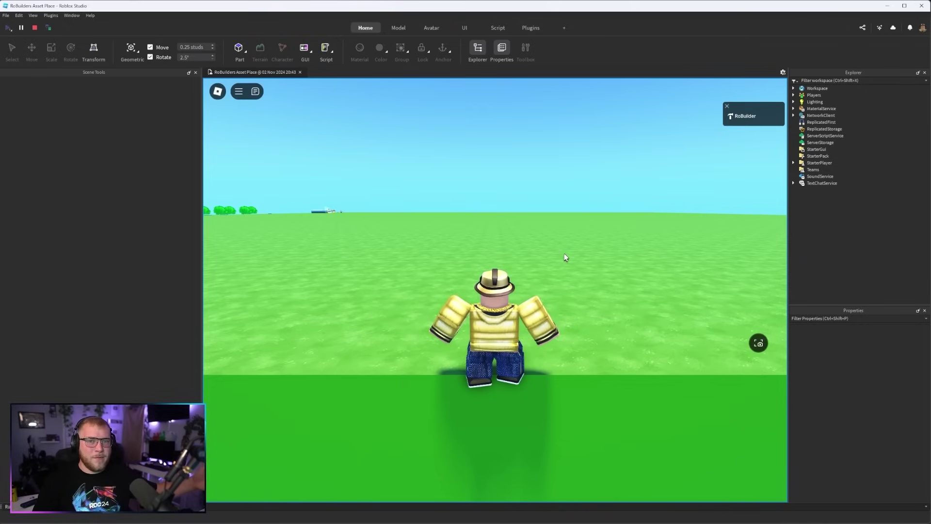
pyautogui.hotkey('shift', 'F5')
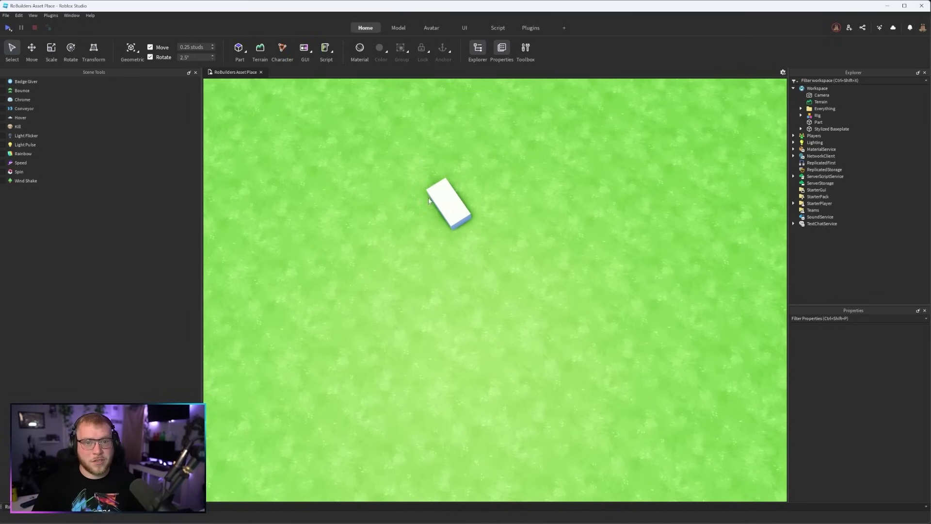
# Select the part with the Kill effect and focus the view on it
pyautogui.click(454, 206)
pyautogui.press('f')
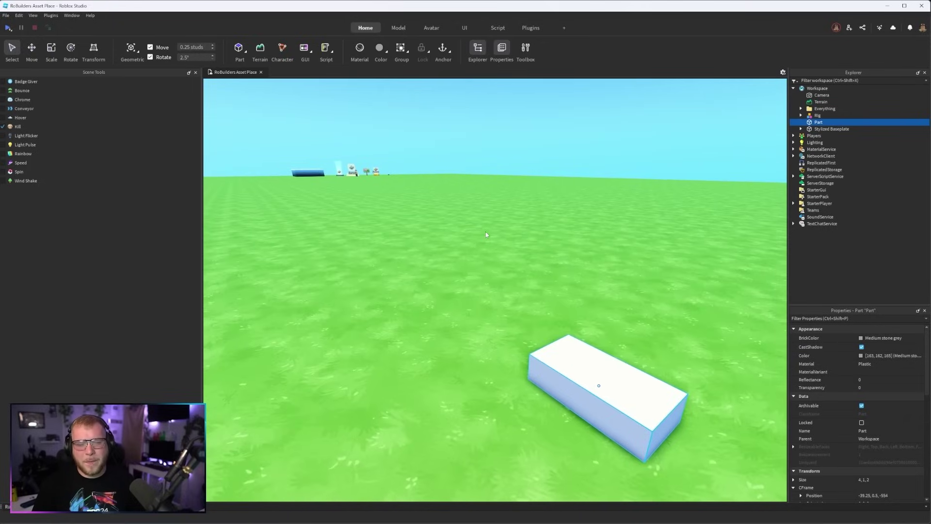
pyautogui.press('s')
pyautogui.press('a')
pyautogui.press('d')
pyautogui.press('s')
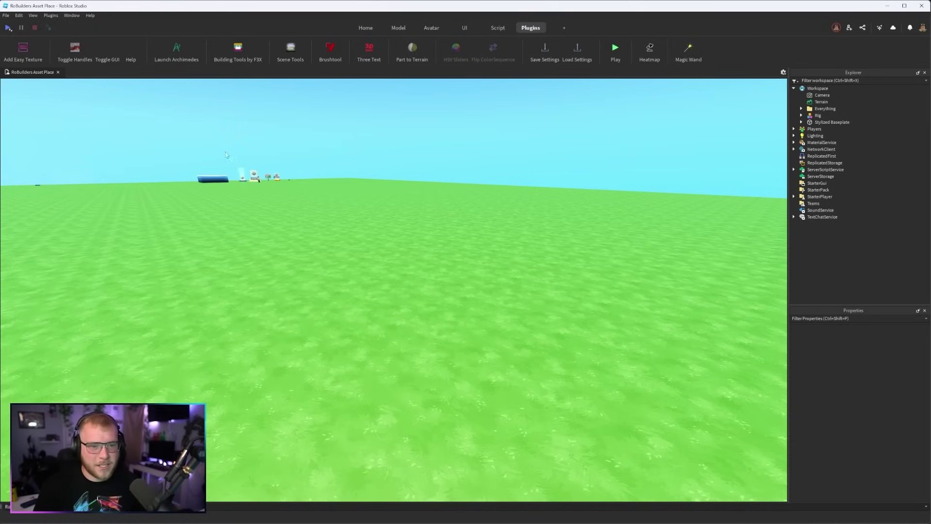
# Select the Leafy Tree and Pile Tree models, start Brushtool and add both trees to its brushes
pyautogui.moveTo(351, 194); pyautogui.dragTo(349, 196, button='right')
pyautogui.press('w')
pyautogui.click(374, 321)
pyautogui.keyDown('shift'); pyautogui.click(440, 323); pyautogui.keyUp('shift')
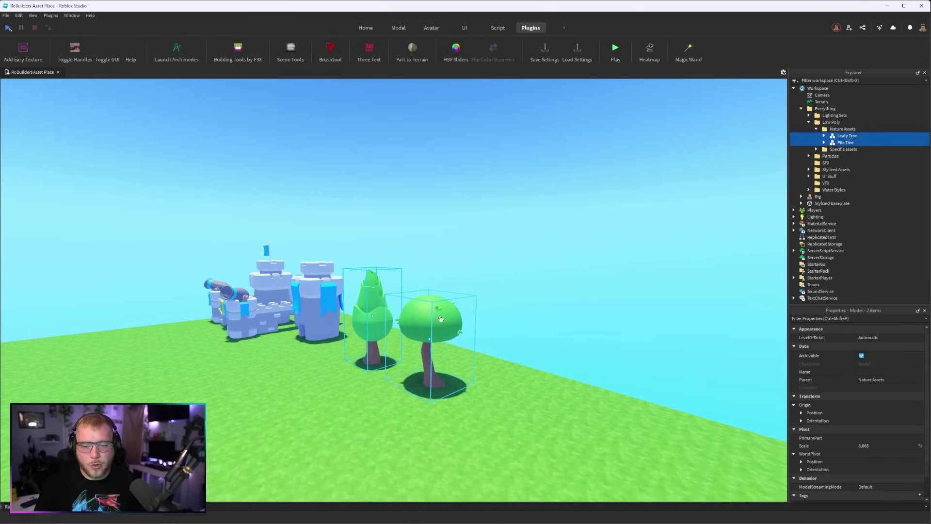
pyautogui.click(332, 49)
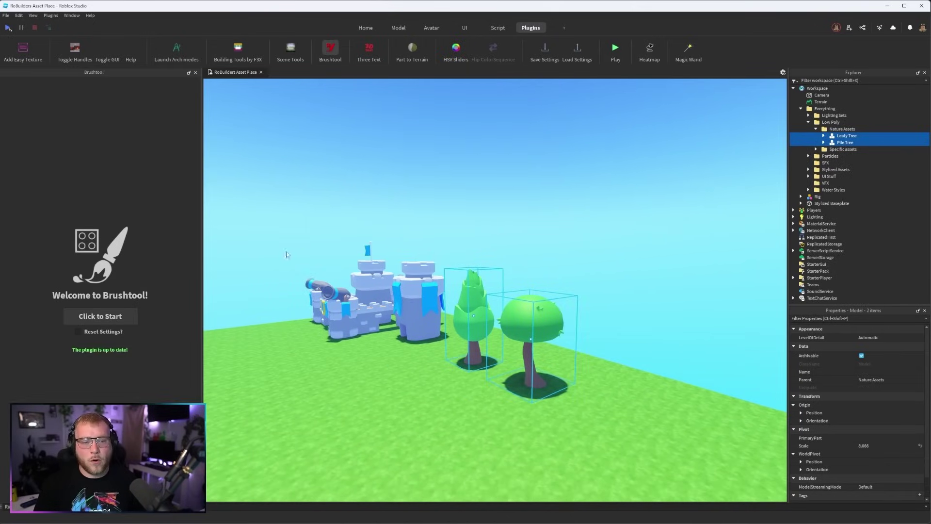
pyautogui.click(100, 316)
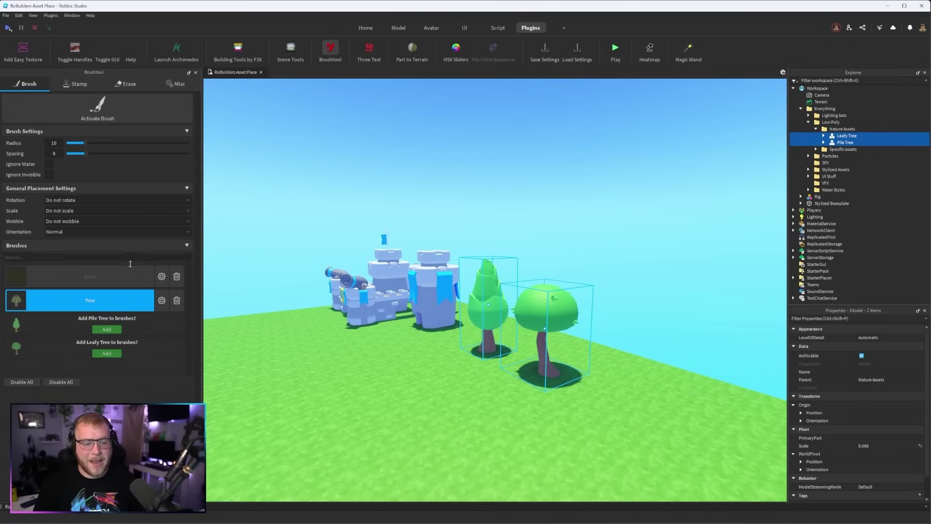
pyautogui.click(107, 328)
pyautogui.click(107, 353)
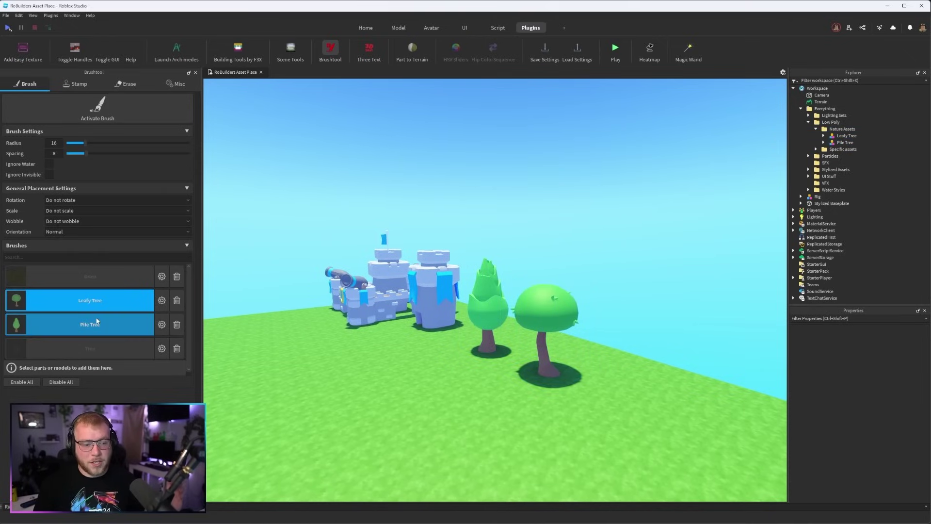
# Set the brush placement to random rotation and random scale, with scale factors from 0.7 to 1.2
pyautogui.click(78, 199)
pyautogui.click(75, 222)
pyautogui.click(66, 232)
pyautogui.click(72, 259)
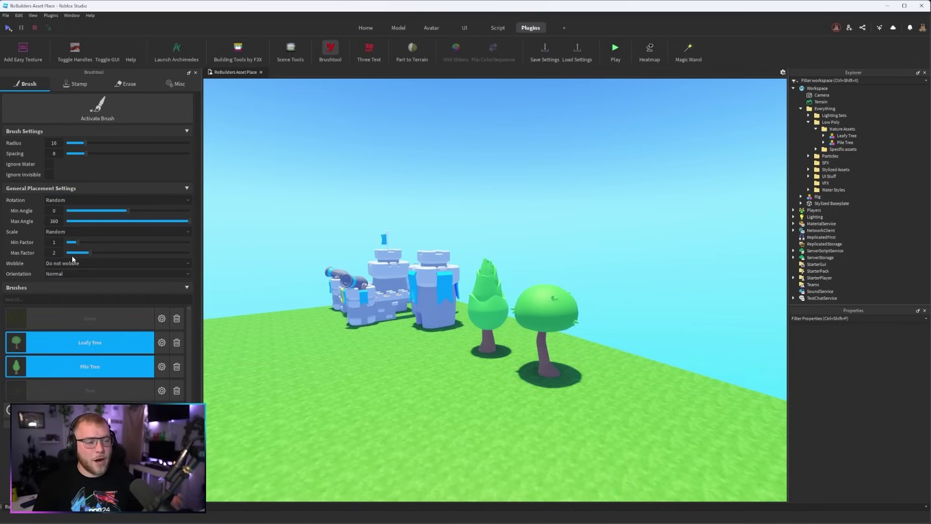
pyautogui.moveTo(91, 251); pyautogui.dragTo(83, 251)
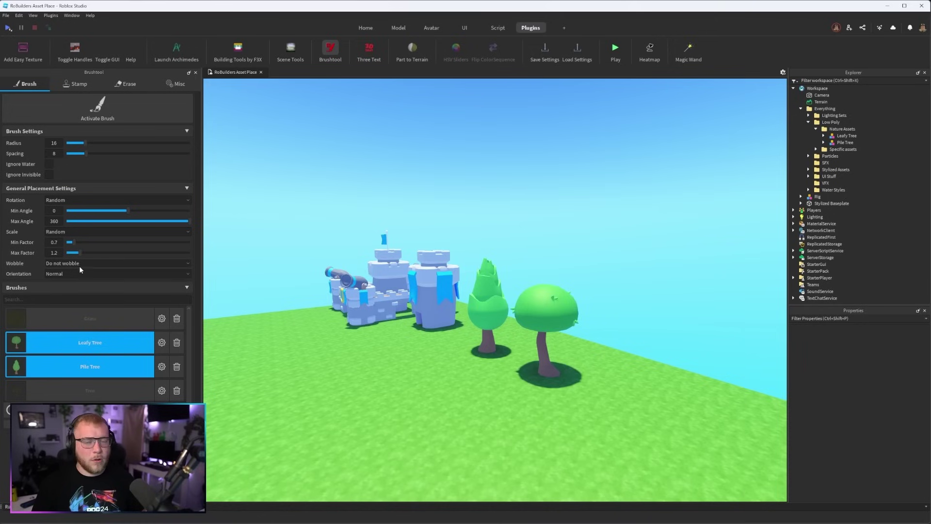
# Activate the brush and paint several clusters of mixed trees on the open grass with radius 16 and spacing 8
pyautogui.click(123, 118)
pyautogui.moveTo(456, 274)
pyautogui.mouseDown(button='right')
pyautogui.moveTo(446, 275)
pyautogui.moveTo(461, 276)
pyautogui.mouseUp(button='right')
pyautogui.click(378, 231)
pyautogui.click(371, 211)
pyautogui.click(358, 297)
pyautogui.click(444, 211)
pyautogui.click(487, 263)
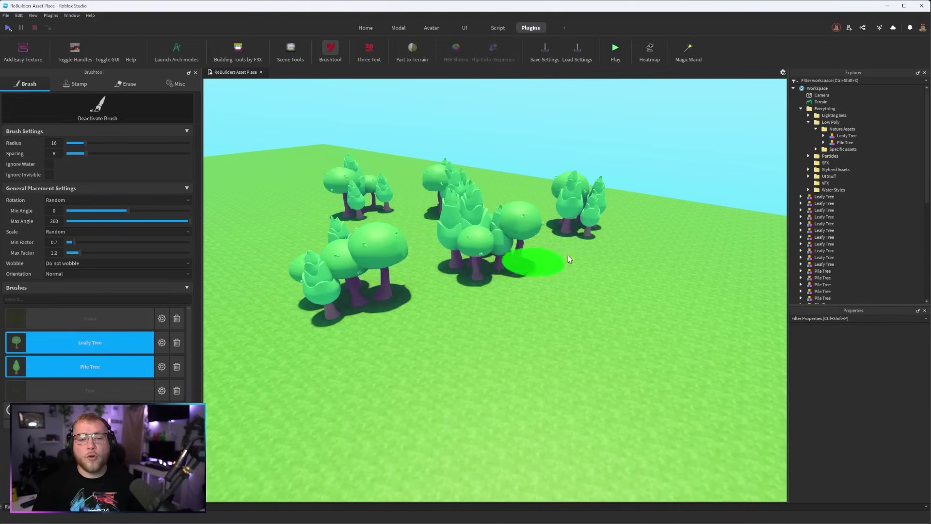
pyautogui.press('d')
pyautogui.moveTo(572, 254); pyautogui.dragTo(588, 247, button='right')
pyautogui.press('w')
pyautogui.press('d')
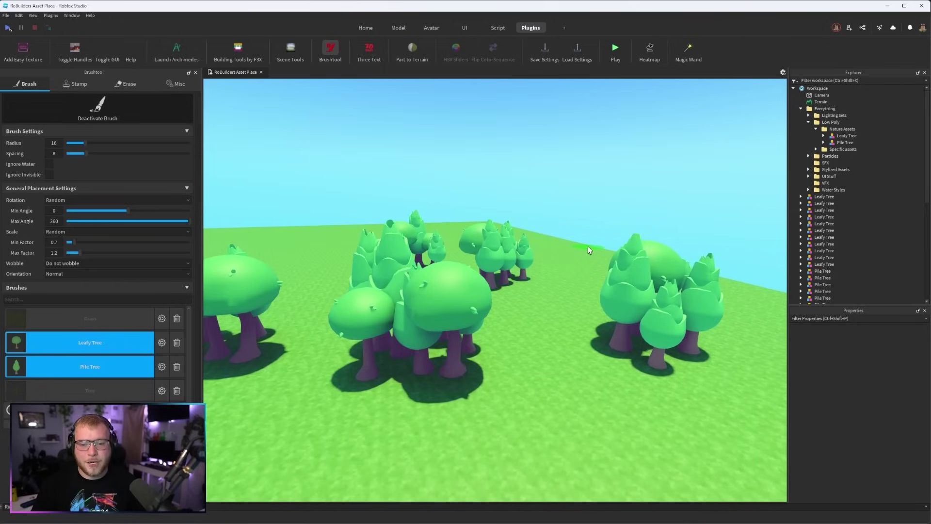
# Undo all the tree clusters painted with the brush
pyautogui.hotkey('ctrl', 'z')
pyautogui.hotkey('ctrl', 'z')
pyautogui.hotkey('ctrl', 'z')
pyautogui.hotkey('ctrl', 'z')
pyautogui.hotkey('ctrl', 'z')
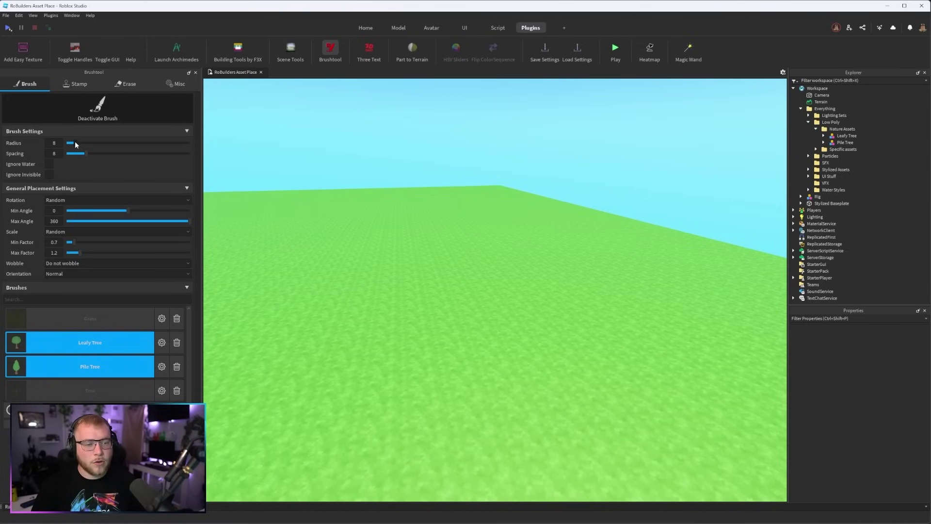
# Paint a sparse group of trees on the open grass with brush radius 8 and spacing 10
pyautogui.moveTo(391, 252)
pyautogui.mouseDown(button='right')
pyautogui.moveTo(391, 260)
pyautogui.moveTo(400, 255)
pyautogui.mouseUp(button='right')
pyautogui.press('e')
pyautogui.click(403, 209)
pyautogui.click(496, 290)
pyautogui.click(551, 175)
pyautogui.moveTo(535, 193)
pyautogui.mouseDown()
pyautogui.moveTo(321, 313)
pyautogui.moveTo(311, 240)
pyautogui.moveTo(526, 222)
pyautogui.moveTo(536, 329)
pyautogui.mouseUp()
# Try painting a dense forest over a wide area around the sparse trees in one stroke, and undo that stroke
pyautogui.scroll(-10, 515, 312)
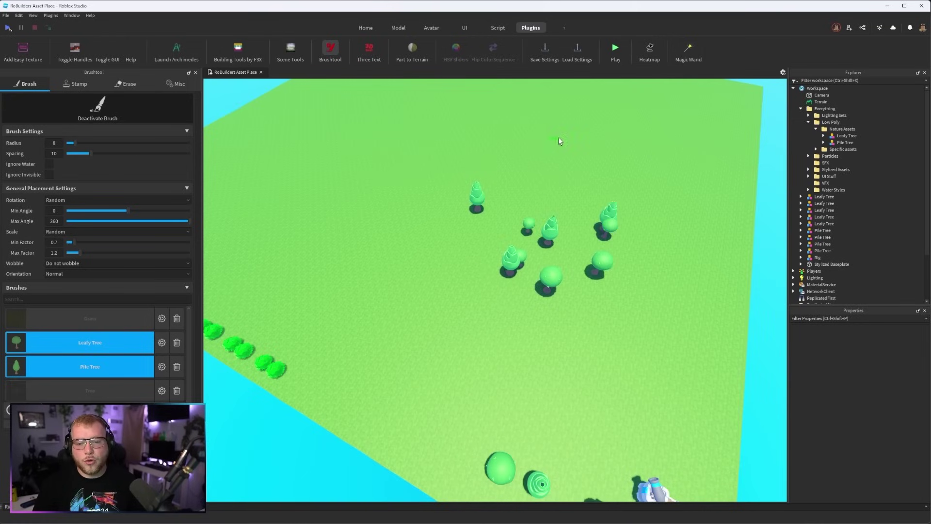
pyautogui.moveTo(558, 137)
pyautogui.mouseDown()
pyautogui.moveTo(465, 315)
pyautogui.moveTo(528, 245)
pyautogui.moveTo(592, 300)
pyautogui.moveTo(601, 199)
pyautogui.moveTo(630, 247)
pyautogui.moveTo(502, 195)
pyautogui.mouseUp()
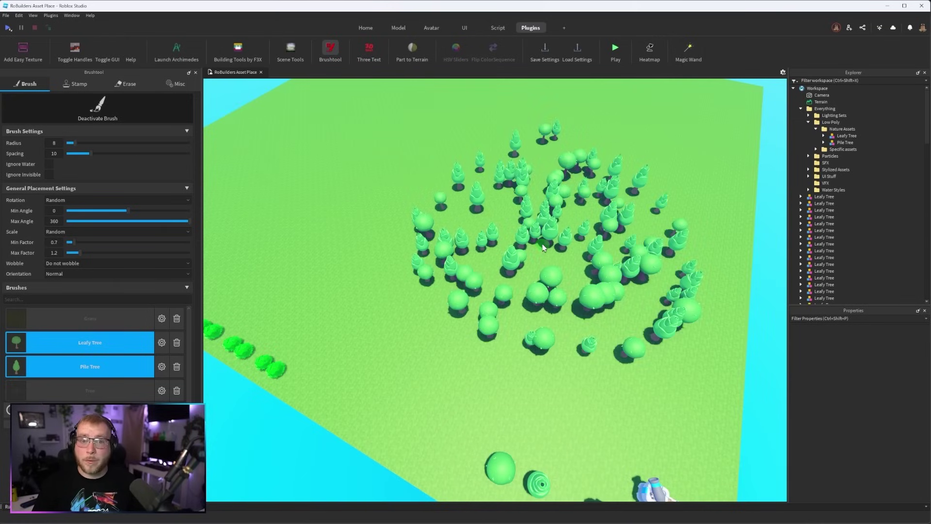
pyautogui.hotkey('ctrl', 'z')
# Activate the Brushtool eraser with radius 16 and erase the remaining painted trees
pyautogui.click(69, 83)
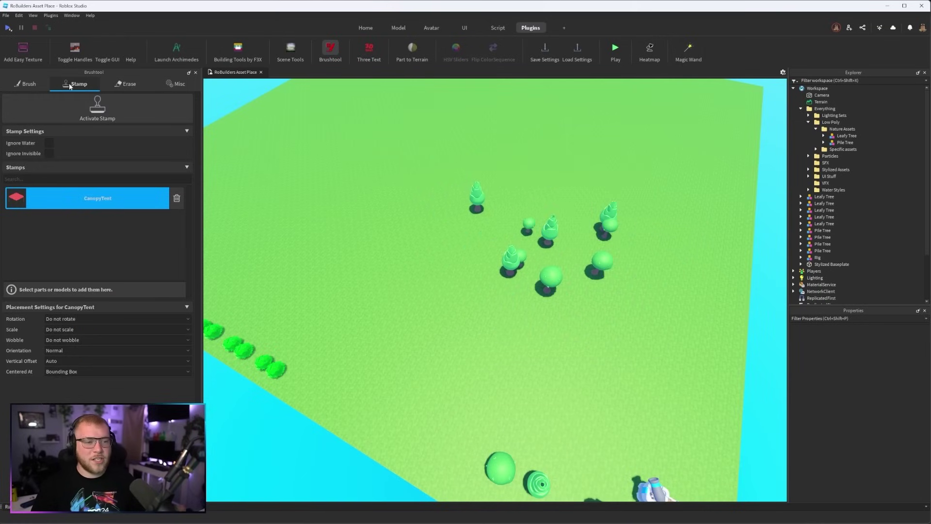
pyautogui.click(136, 85)
pyautogui.click(100, 118)
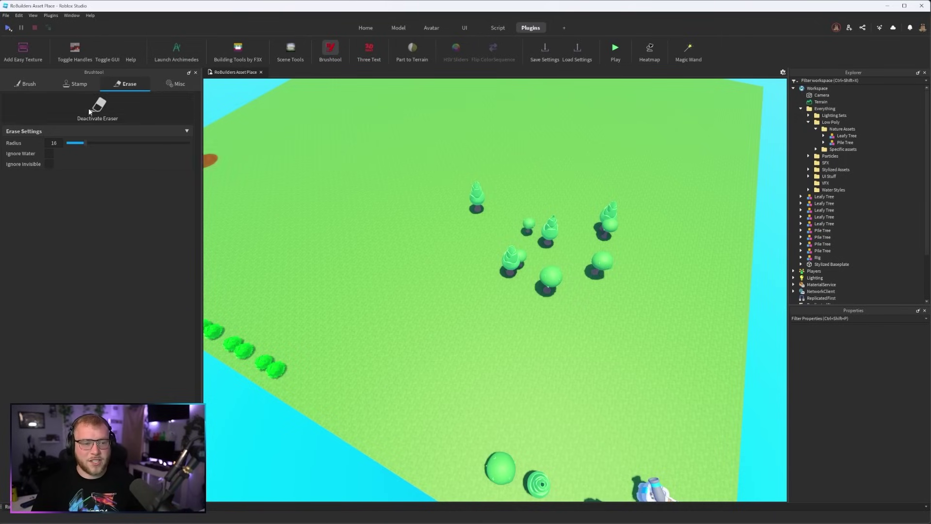
pyautogui.moveTo(472, 186)
pyautogui.mouseDown()
pyautogui.moveTo(470, 208)
pyautogui.moveTo(496, 257)
pyautogui.moveTo(557, 228)
pyautogui.moveTo(618, 220)
pyautogui.moveTo(580, 268)
pyautogui.moveTo(444, 224)
pyautogui.mouseUp()
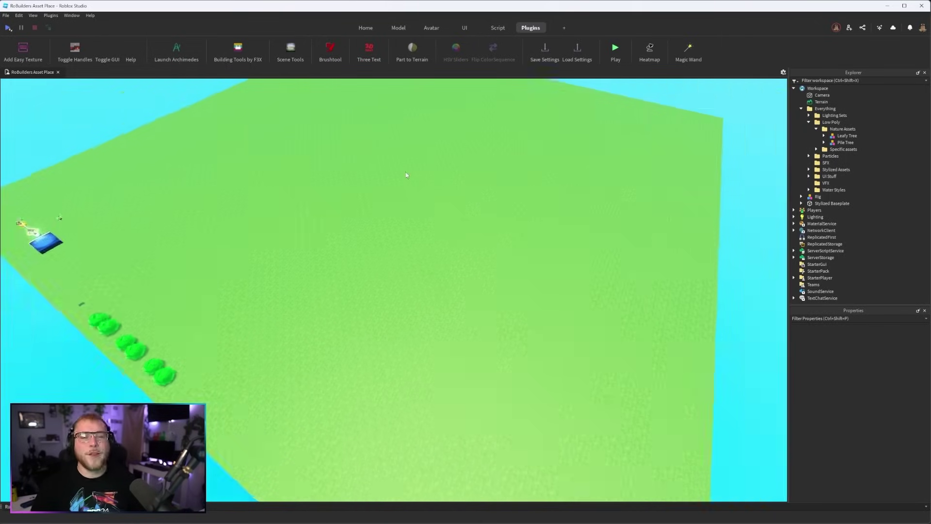
# Open the Three Text plugin and place a new 3D text object on the grass
pyautogui.scroll(4, 407, 175)
pyautogui.moveTo(407, 175); pyautogui.dragTo(397, 213, button='right')
pyautogui.scroll(3, 398, 213)
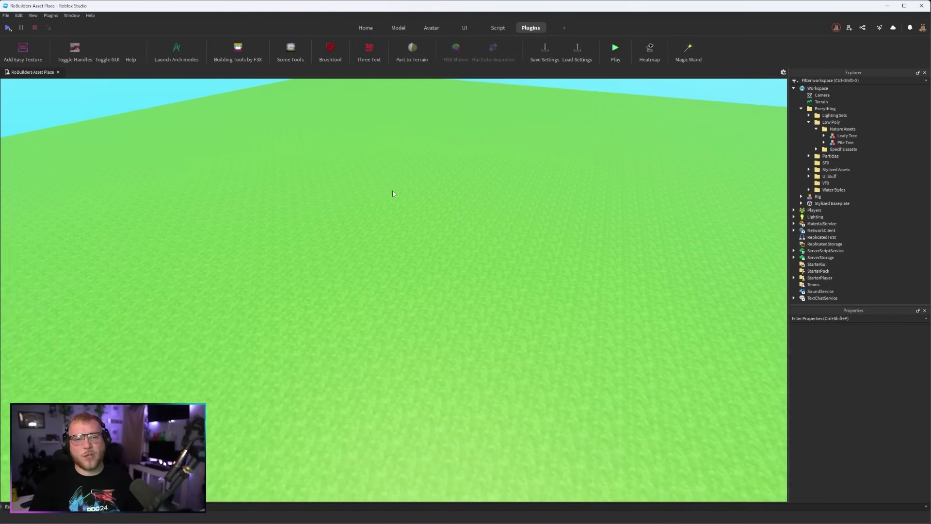
pyautogui.click(369, 54)
pyautogui.click(80, 105)
pyautogui.click(407, 273)
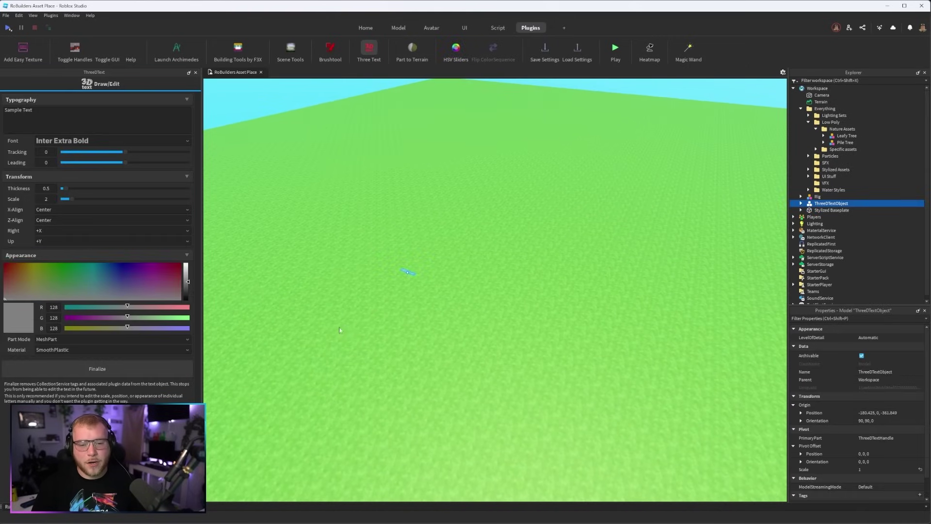
# Change the 3D text to read SIMULATOR and set its font to Lapsus Pro Bold
pyautogui.scroll(3, 421, 286)
pyautogui.moveTo(421, 286)
pyautogui.mouseDown(button='right')
pyautogui.moveTo(421, 252)
pyautogui.moveTo(420, 286)
pyautogui.mouseUp(button='right')
pyautogui.press('f')
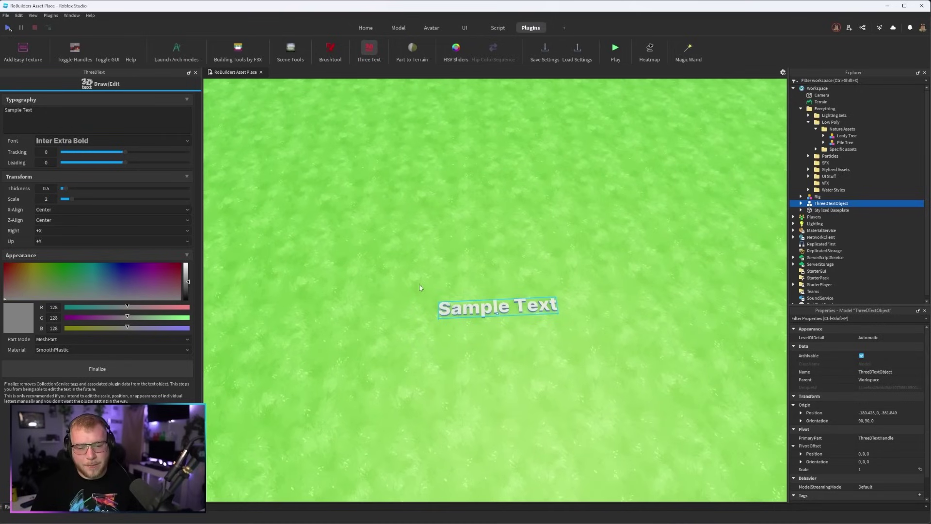
pyautogui.write('SIMULATOR')
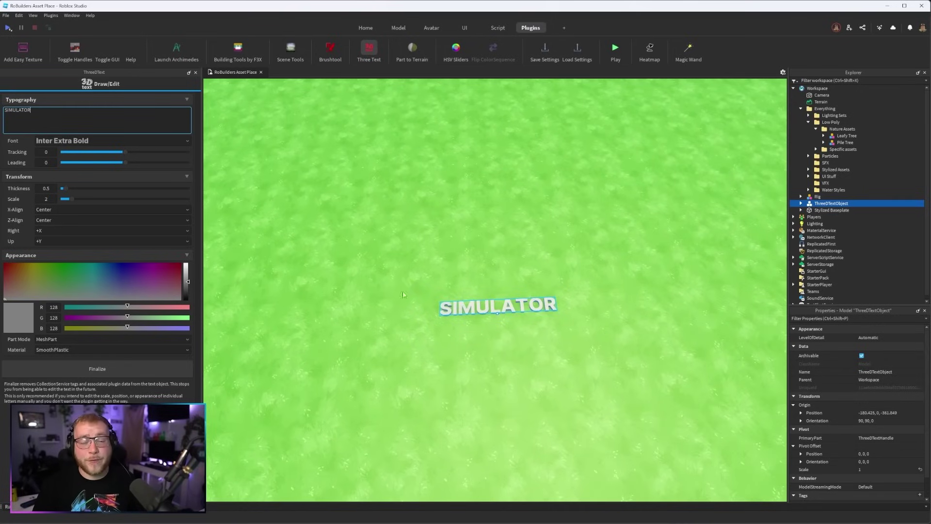
pyautogui.click(131, 140)
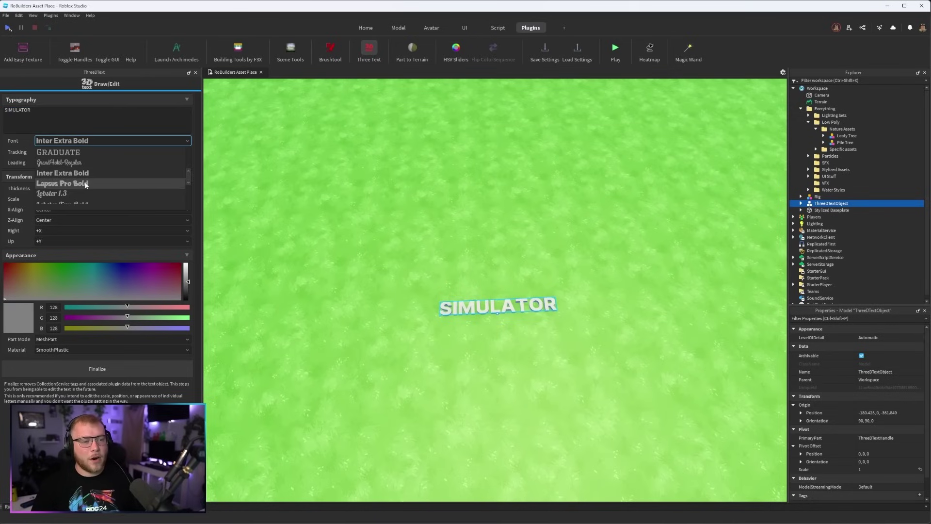
pyautogui.click(85, 182)
# Pick a new colour and brightness for the SIMULATOR text and finalize the text object
pyautogui.click(76, 263)
pyautogui.click(99, 263)
pyautogui.click(187, 263)
pyautogui.click(80, 367)
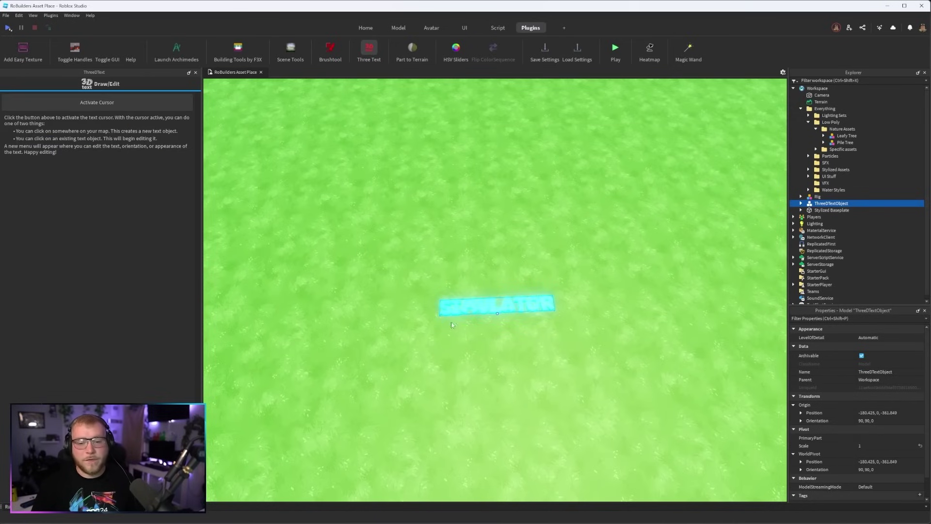
# Move the finalized SIMULATOR text to another spot on the grass
pyautogui.moveTo(470, 307); pyautogui.dragTo(388, 228)
pyautogui.moveTo(564, 266); pyautogui.dragTo(562, 268, button='right')
pyautogui.scroll(-4, 561, 268)
pyautogui.scroll(3, 529, 274)
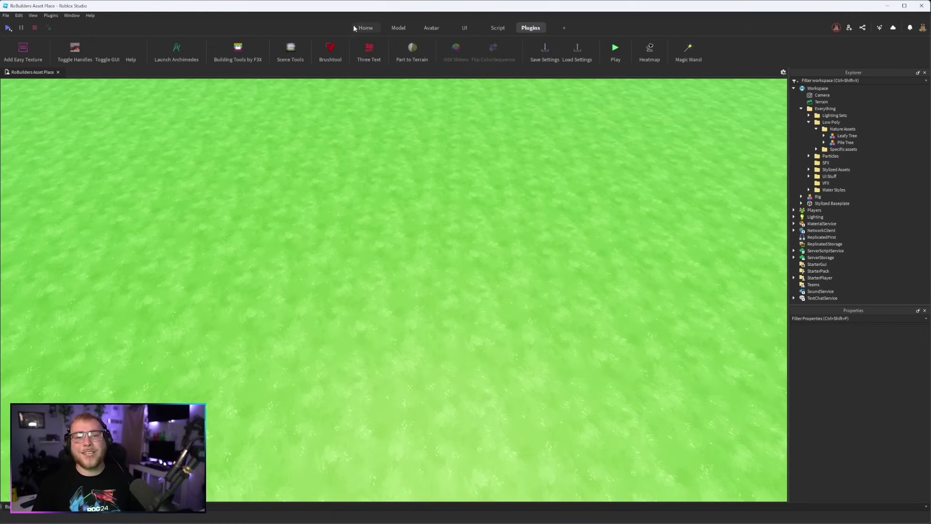
pyautogui.click(358, 28)
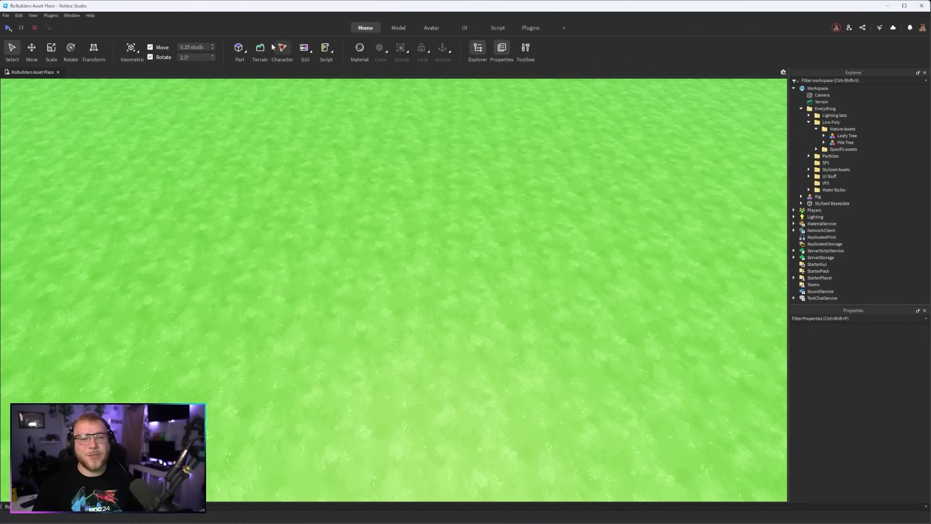
# Insert a part on the grass and scale it into a flat slab of about 40 × 1 × 29.5 studs
pyautogui.click(238, 48)
pyautogui.click(51, 48)
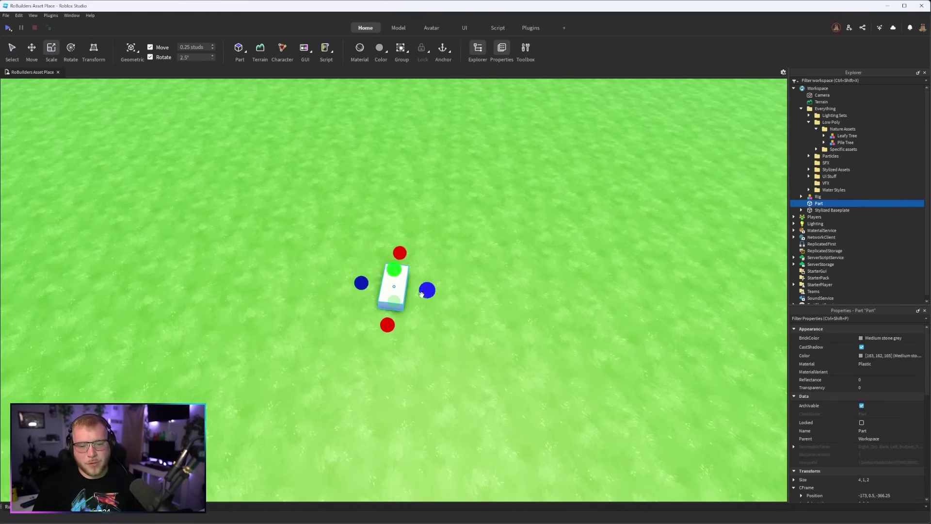
pyautogui.keyDown('ctrl'); pyautogui.moveTo(422, 294); pyautogui.dragTo(598, 310); pyautogui.keyUp('ctrl')
pyautogui.keyDown('ctrl'); pyautogui.moveTo(399, 253); pyautogui.dragTo(415, 160); pyautogui.keyUp('ctrl')
pyautogui.scroll(-5, 415, 160)
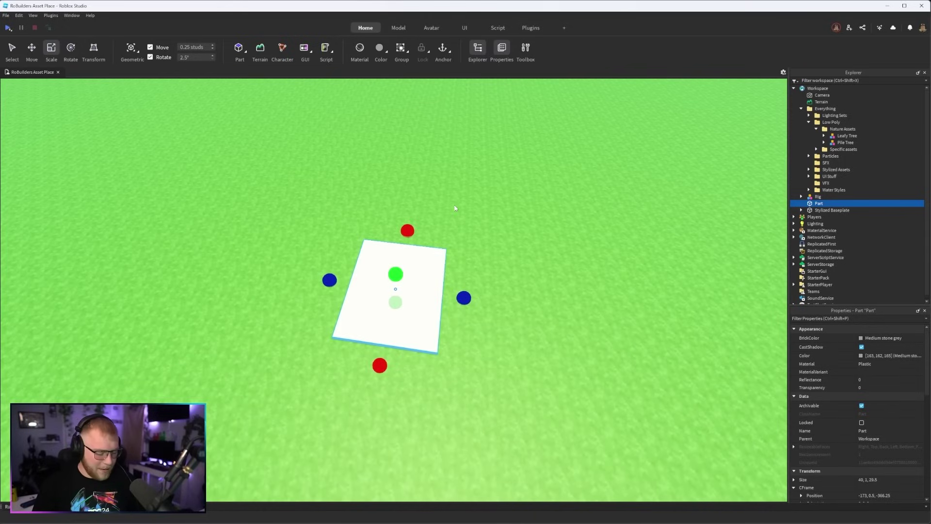
# Duplicate the slab twice and scale the copies to form a tall block beside the remaining flat area
pyautogui.hotkey('ctrl', 'd')
pyautogui.moveTo(329, 279); pyautogui.dragTo(246, 268)
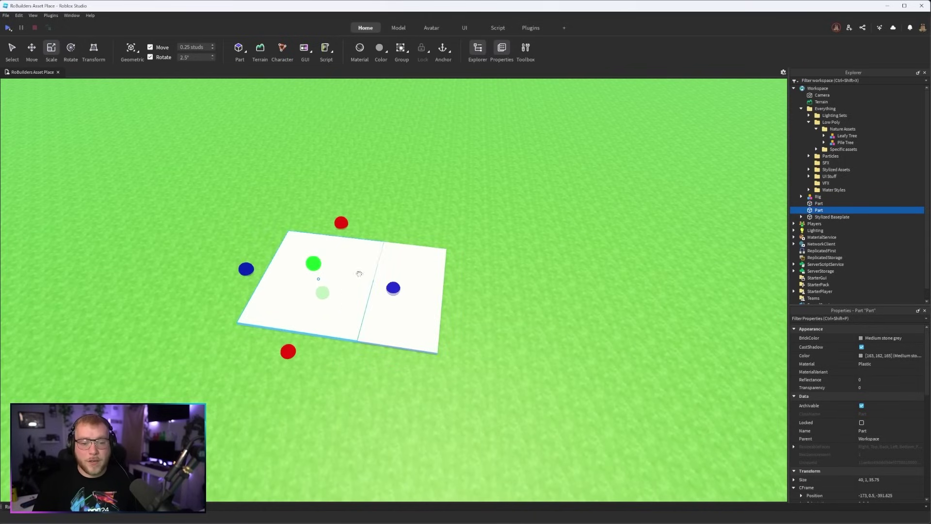
pyautogui.hotkey('ctrl', 'd')
pyautogui.moveTo(313, 262)
pyautogui.mouseDown()
pyautogui.moveTo(303, 226)
pyautogui.moveTo(321, 289)
pyautogui.moveTo(318, 275)
pyautogui.mouseUp()
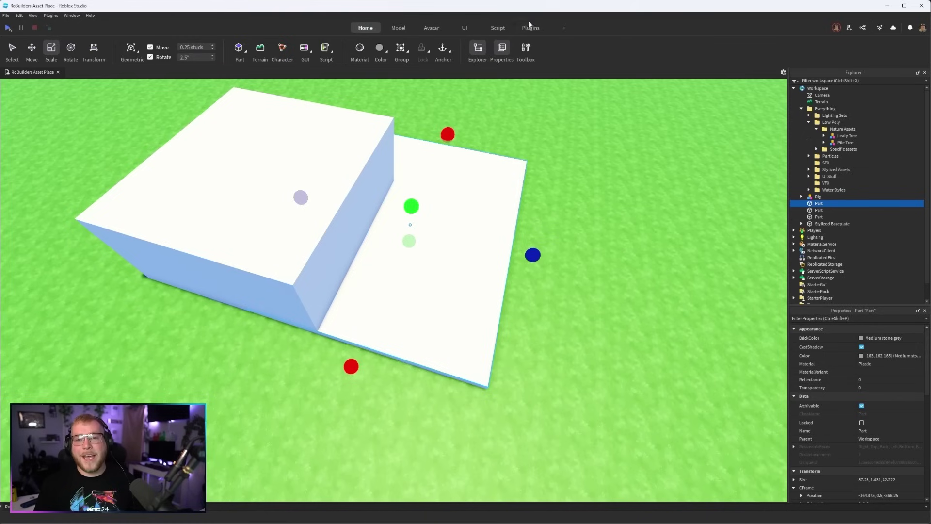
# Convert the flat slab and the top of the tall block to grass with the Part to Terrain plugin
pyautogui.click(530, 27)
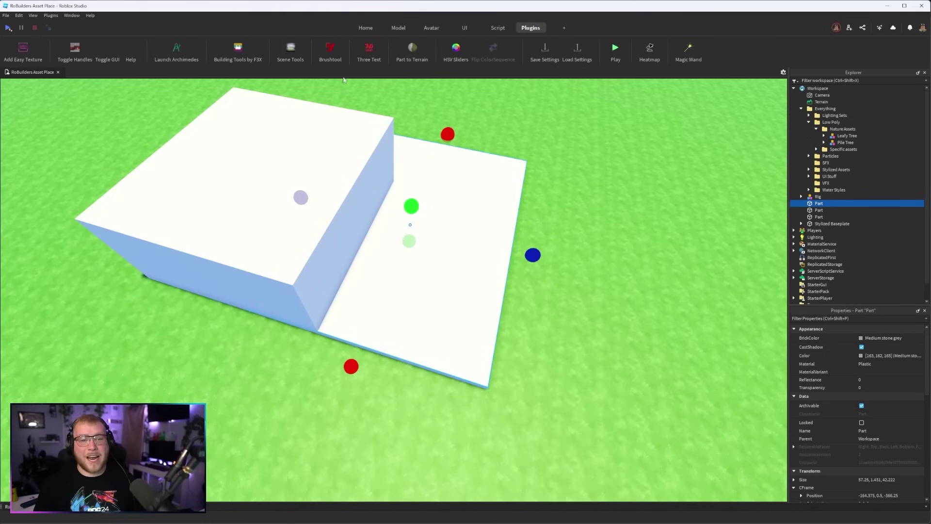
pyautogui.click(415, 56)
pyautogui.click(408, 160)
pyautogui.click(251, 213)
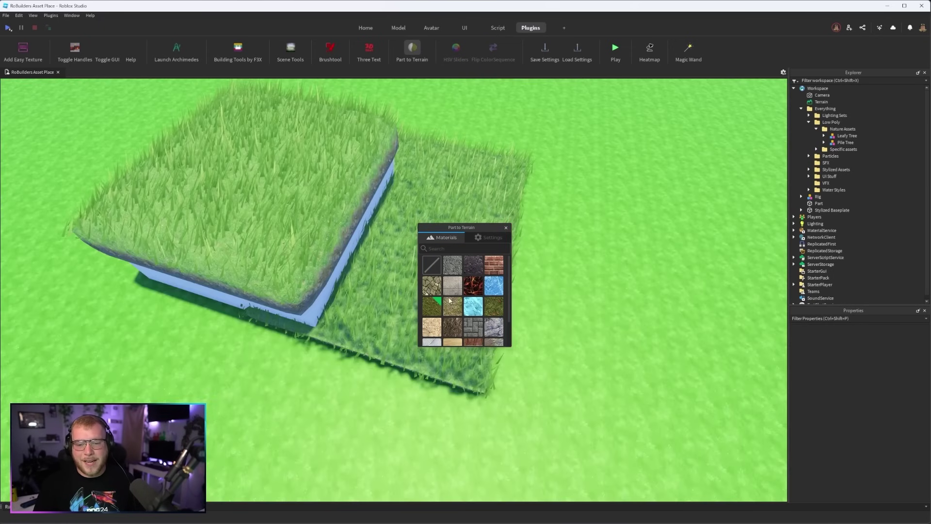
# Convert the remaining block under the raised grass to a rocky terrain material and close Part to Terrain
pyautogui.click(494, 327)
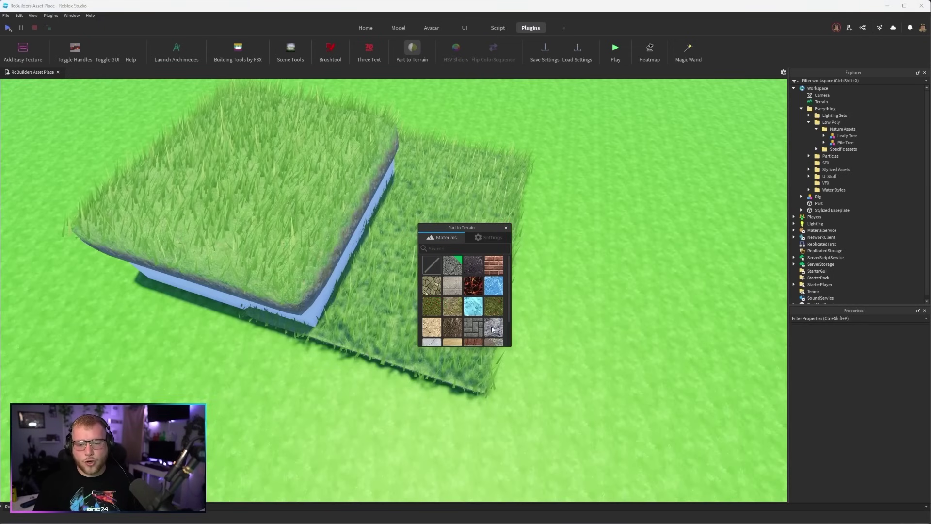
pyautogui.click(312, 306)
pyautogui.click(506, 227)
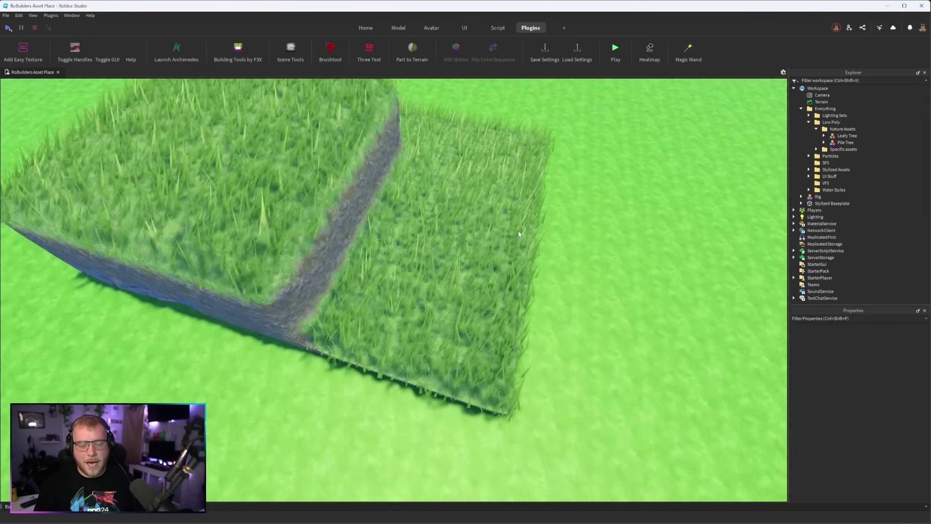
# Examine the converted grass and rock terrain up close and from several angles
pyautogui.scroll(4, 518, 231)
pyautogui.moveTo(518, 231); pyautogui.dragTo(518, 231, button='right')
pyautogui.scroll(-5, 518, 233)
pyautogui.scroll(2, 518, 232)
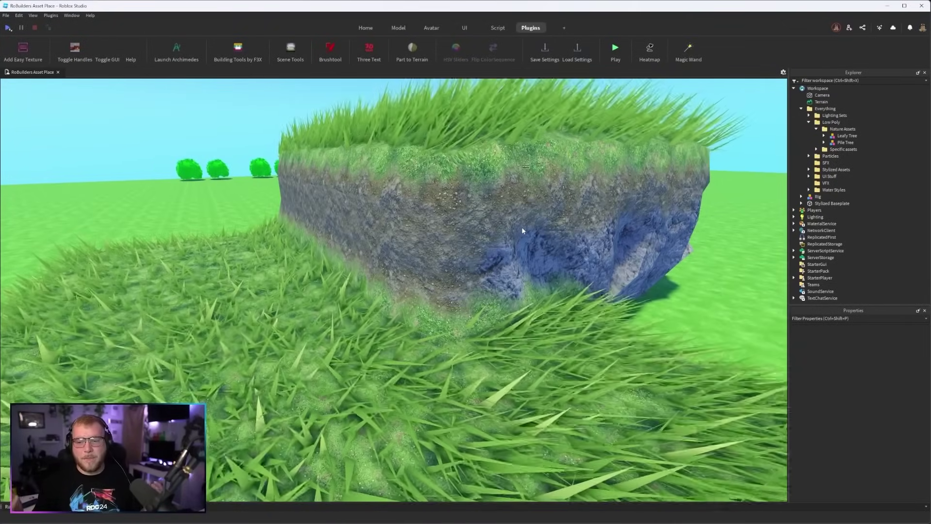
pyautogui.press('d')
pyautogui.moveTo(517, 221); pyautogui.dragTo(519, 225, button='right')
pyautogui.press('d')
pyautogui.press('a')
pyautogui.press('s')
pyautogui.press('s')
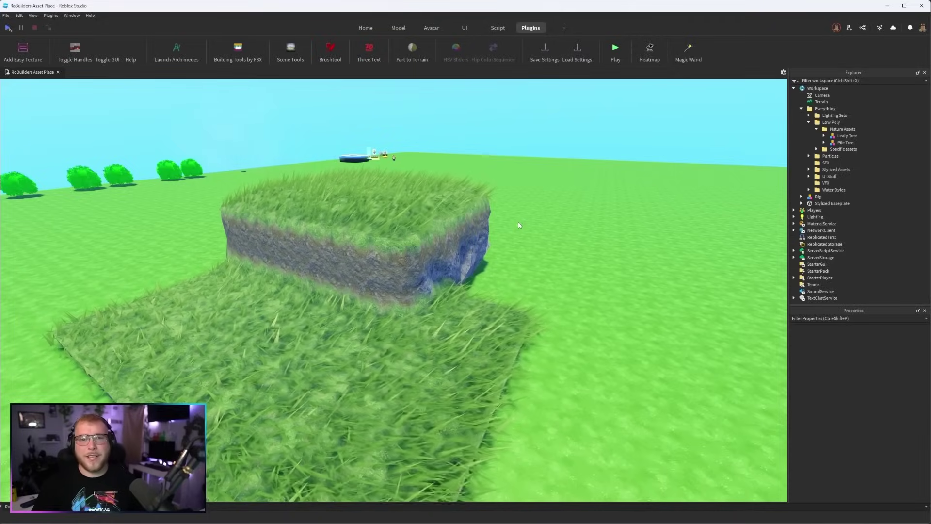
# Undo the terrain conversions and delete the three test parts
pyautogui.hotkey('ctrl', 'z')
pyautogui.moveTo(438, 252); pyautogui.dragTo(437, 251, button='right')
pyautogui.moveTo(415, 220); pyautogui.dragTo(567, 329)
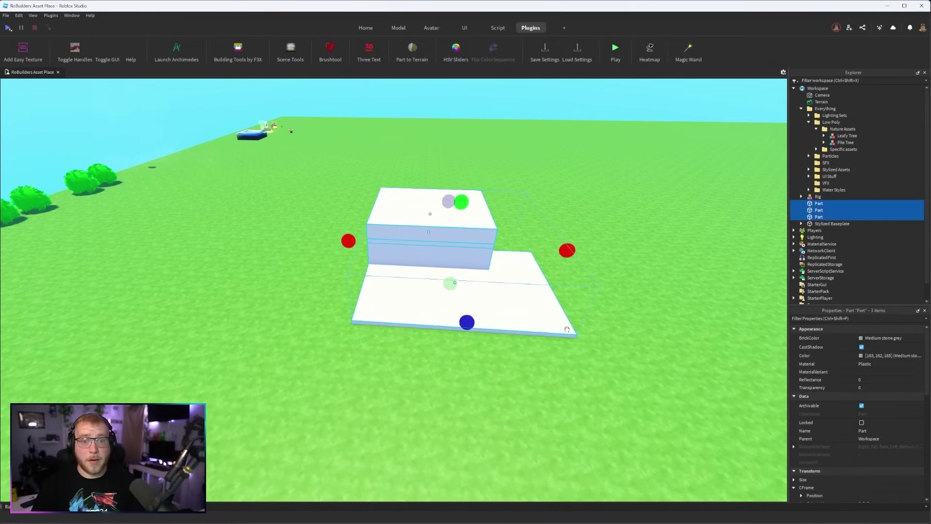
pyautogui.press('Delete')
pyautogui.scroll(5, 520, 320)
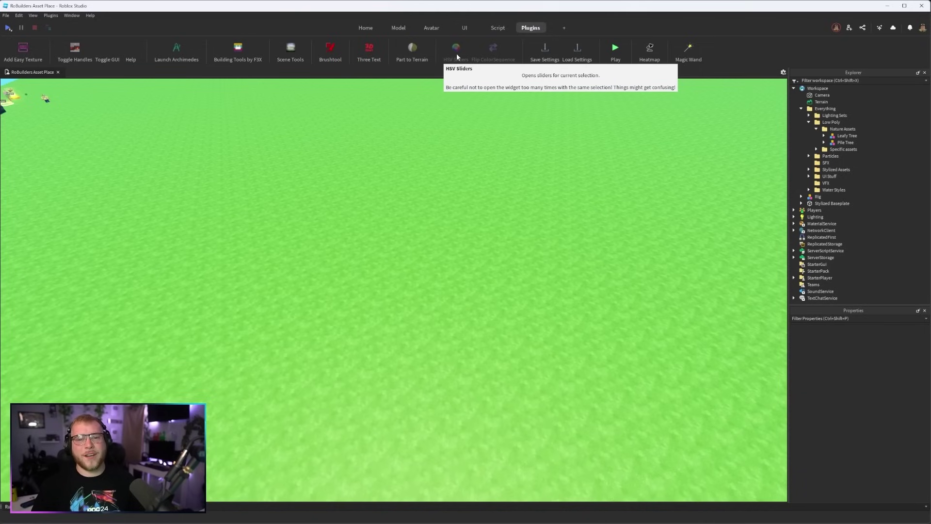
# Duplicate the Castle Extra tower and place the copy on an open area of the grass
pyautogui.moveTo(468, 203); pyautogui.dragTo(408, 155, button='right')
pyautogui.click(468, 204)
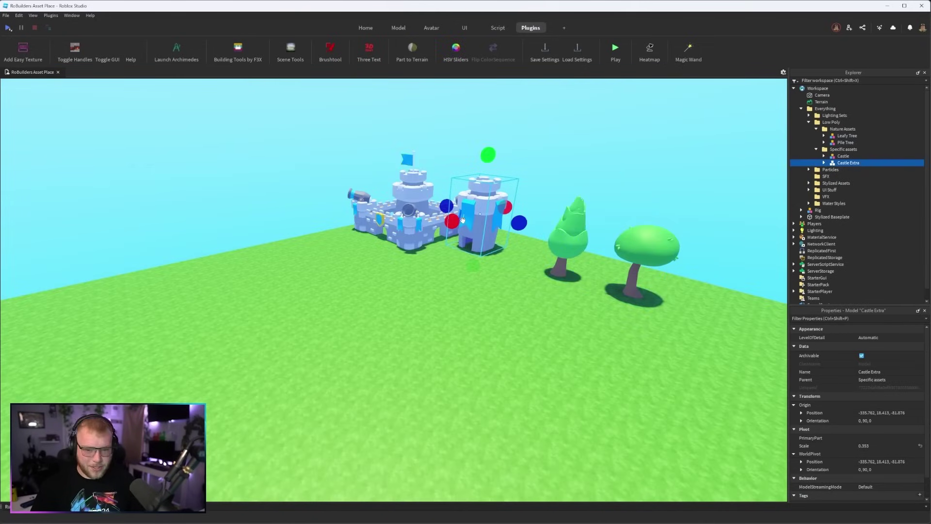
pyautogui.hotkey('ctrl', 'd')
pyautogui.moveTo(463, 219); pyautogui.dragTo(361, 262)
pyautogui.moveTo(432, 226); pyautogui.dragTo(361, 262, button='right')
pyautogui.moveTo(361, 262); pyautogui.dragTo(343, 269)
pyautogui.moveTo(361, 262); pyautogui.dragTo(343, 269, button='right')
pyautogui.moveTo(343, 269); pyautogui.dragTo(323, 286)
pyautogui.press('f')
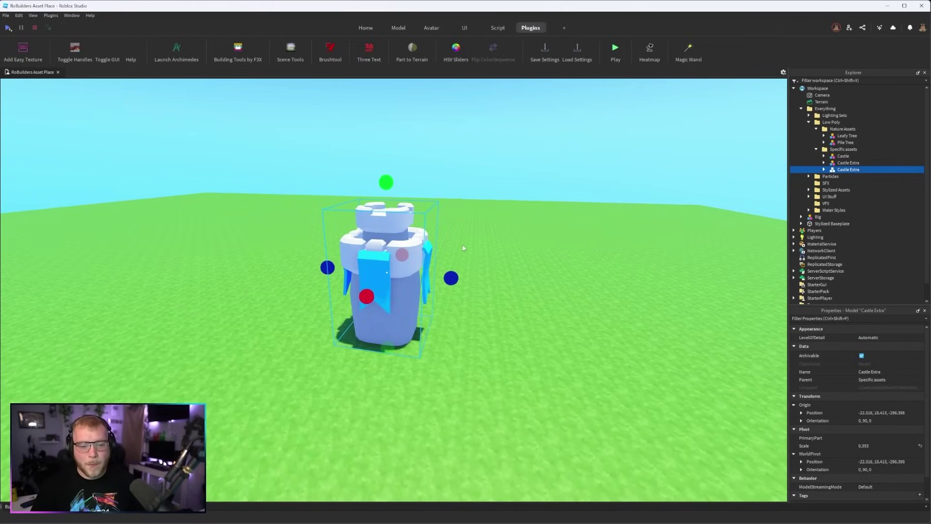
# Duplicate the tower repeatedly and space the copies with the Move tool to form a row of five
pyautogui.click(366, 28)
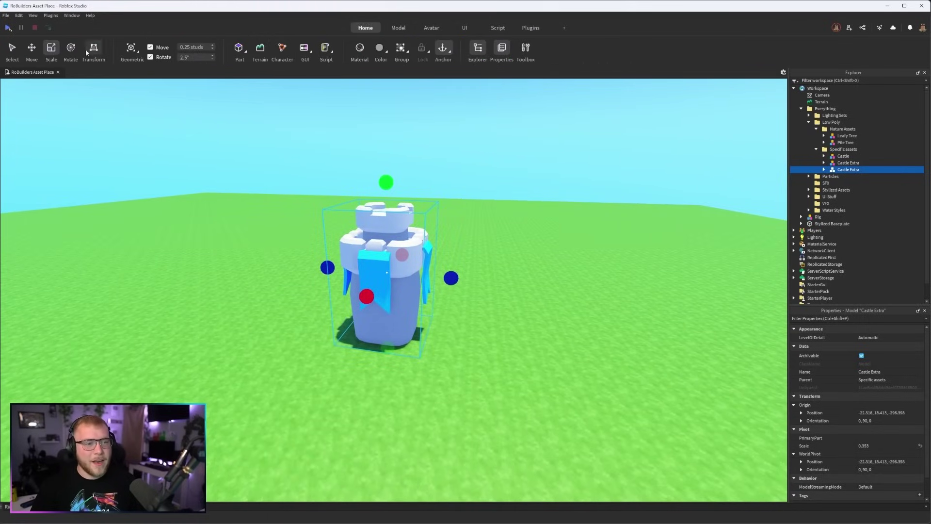
pyautogui.click(32, 50)
pyautogui.moveTo(310, 204); pyautogui.dragTo(382, 241, button='right')
pyautogui.scroll(-2, 382, 241)
pyautogui.hotkey('ctrl', 'd')
pyautogui.moveTo(425, 241); pyautogui.dragTo(671, 244)
pyautogui.hotkey('ctrl', 'd')
pyautogui.hotkey('ctrl', 'd')
pyautogui.hotkey('ctrl', 'd')
pyautogui.hotkey('ctrl', 'd')
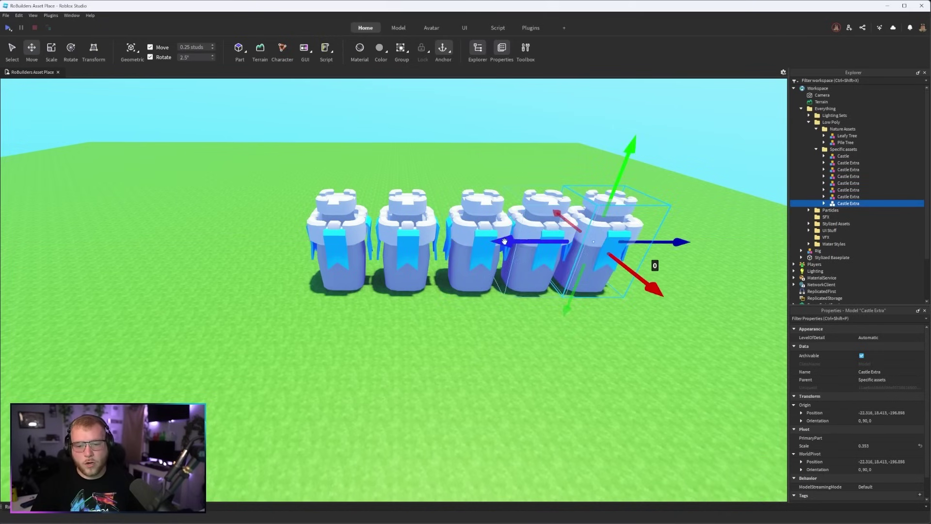
# Recolour the banners so the towers in the row show purple, blue, pink, light green and dark green
pyautogui.click(327, 242)
pyautogui.click(873, 338)
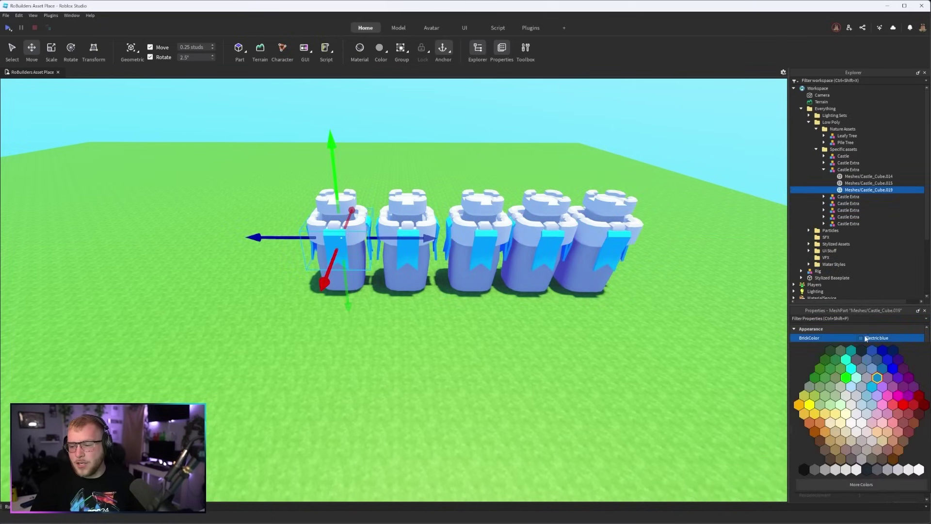
pyautogui.click(898, 396)
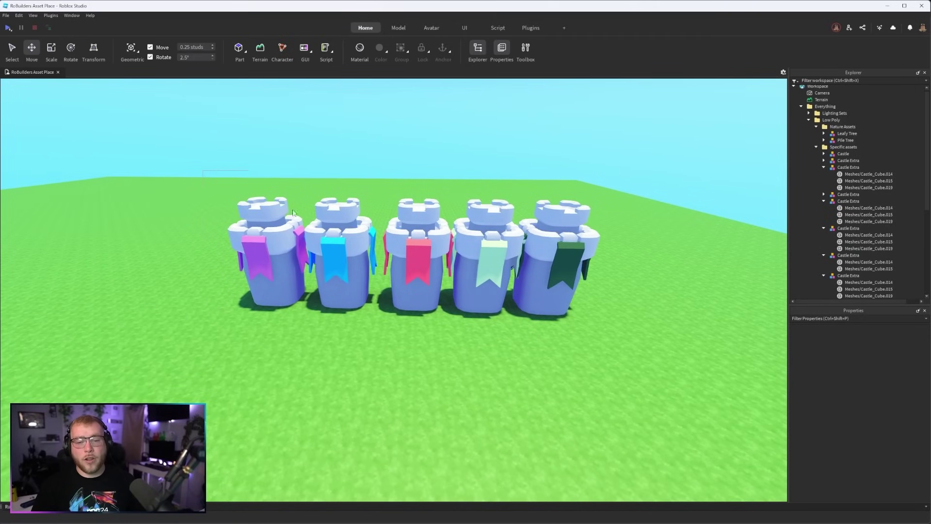
# Duplicate the whole row of towers and move the copies 55.5 studs in front of the originals
pyautogui.moveTo(202, 171); pyautogui.dragTo(625, 341)
pyautogui.hotkey('ctrl', 'd')
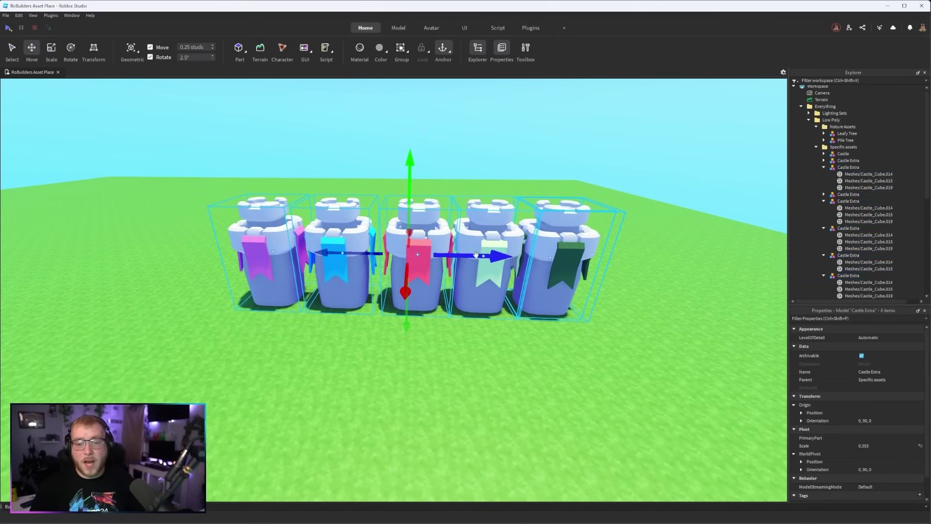
pyautogui.moveTo(406, 291); pyautogui.dragTo(416, 344)
pyautogui.scroll(5, 417, 344)
pyautogui.scroll(-3, 440, 246)
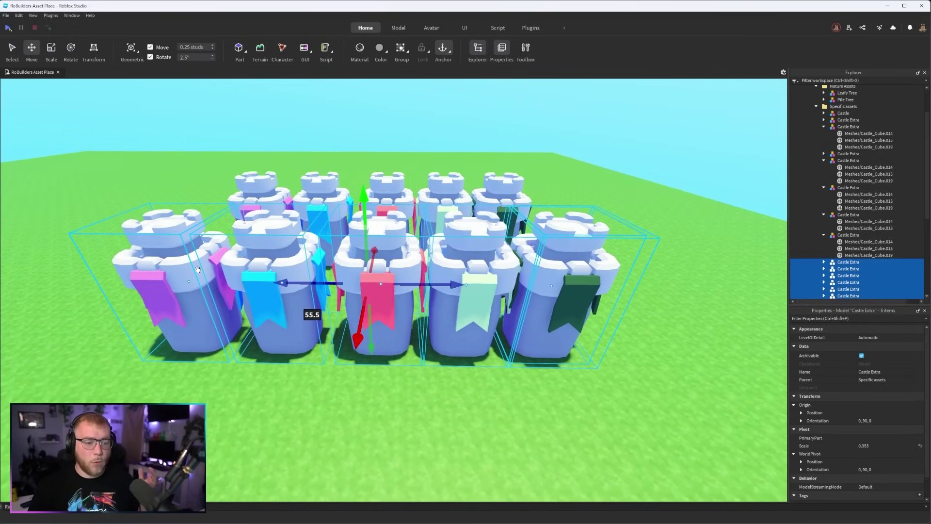
# Shift the hue and adjust the value of the front-row towers and their descendants with the HSV Sliders plugin
pyautogui.click(533, 28)
pyautogui.click(457, 48)
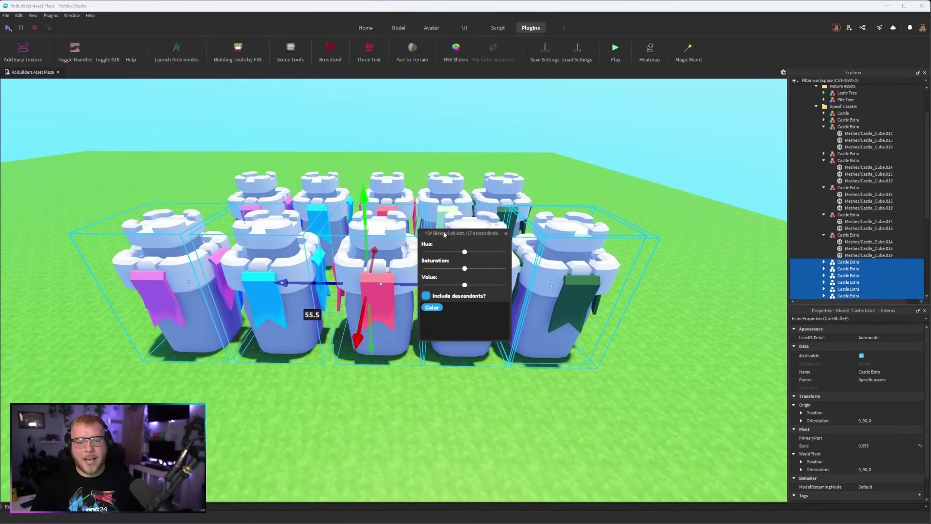
pyautogui.moveTo(453, 234); pyautogui.dragTo(549, 232)
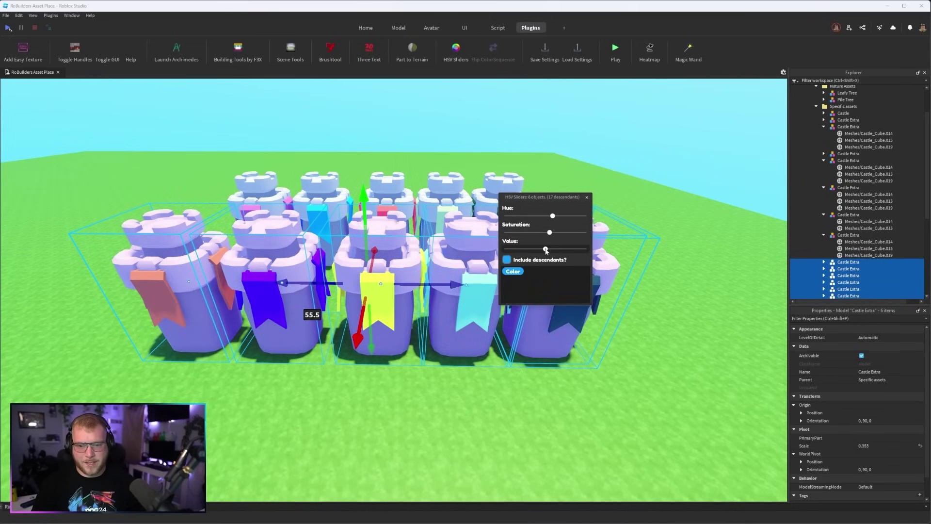
pyautogui.moveTo(546, 250)
pyautogui.mouseDown()
pyautogui.moveTo(526, 249)
pyautogui.moveTo(566, 249)
pyautogui.moveTo(551, 248)
pyautogui.mouseUp()
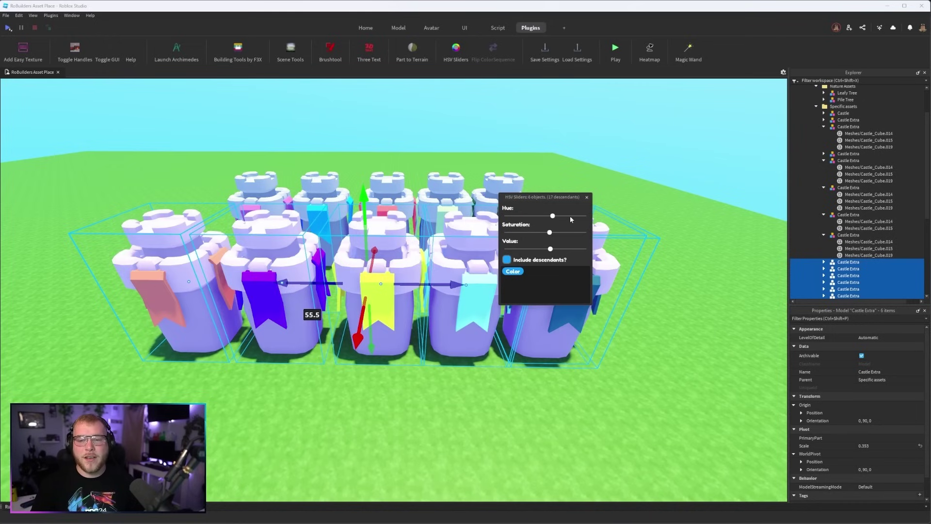
pyautogui.click(587, 198)
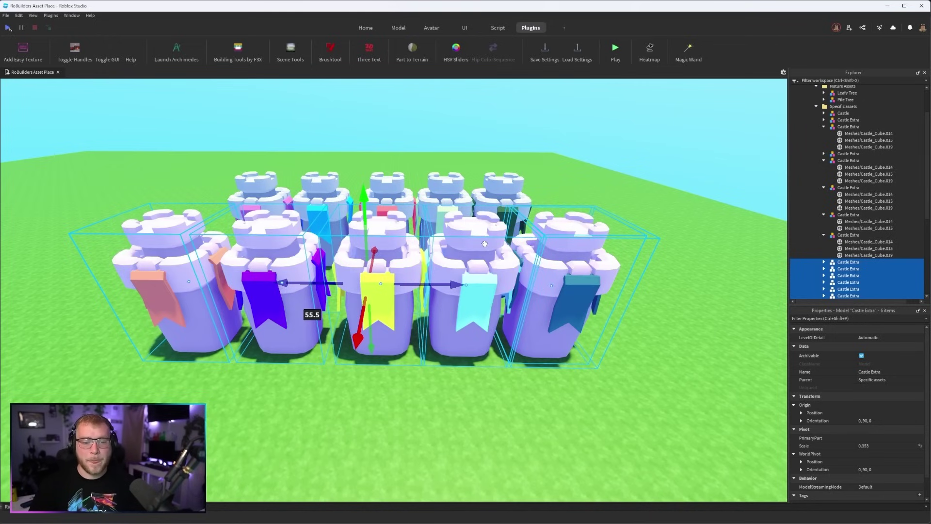
# Undo the HSV recolouring, the duplicated row and the earlier tower copies
pyautogui.hotkey('ctrl', 'z')
pyautogui.hotkey('ctrl', 'z')
pyautogui.hotkey('ctrl', 'z')
pyautogui.hotkey('ctrl', 'z')
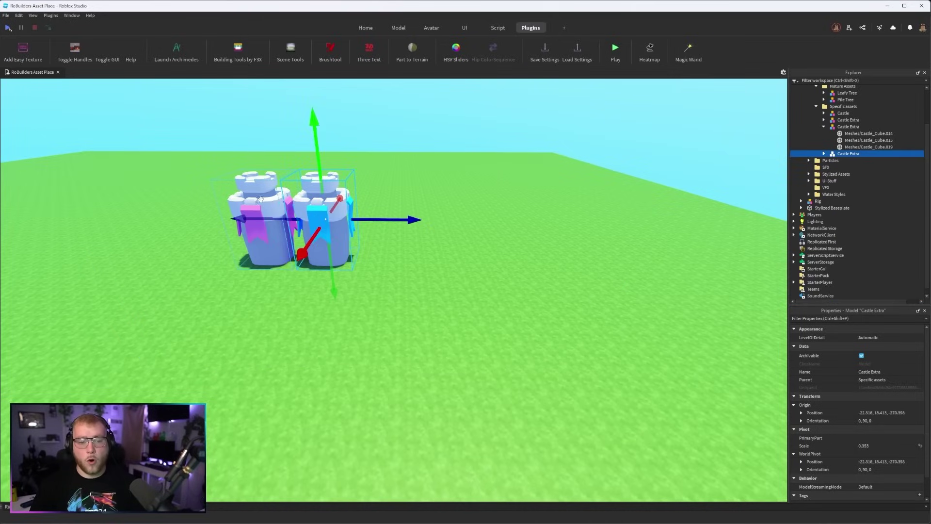
# Duplicate the purple-banner tower and move the copy 51.75 studs along the row
pyautogui.click(366, 28)
pyautogui.hotkey('ctrl', 'd')
pyautogui.moveTo(349, 218); pyautogui.dragTo(453, 231)
# Shift the hue of the copied tower with HSV Sliders to give it a yellow-green banner
pyautogui.click(530, 28)
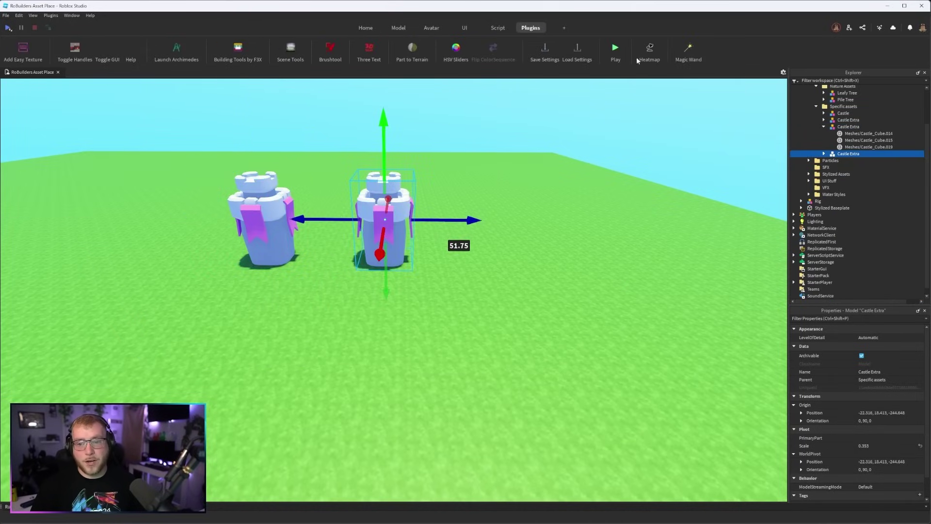
pyautogui.click(456, 49)
pyautogui.moveTo(465, 251); pyautogui.dragTo(478, 253)
pyautogui.click(506, 233)
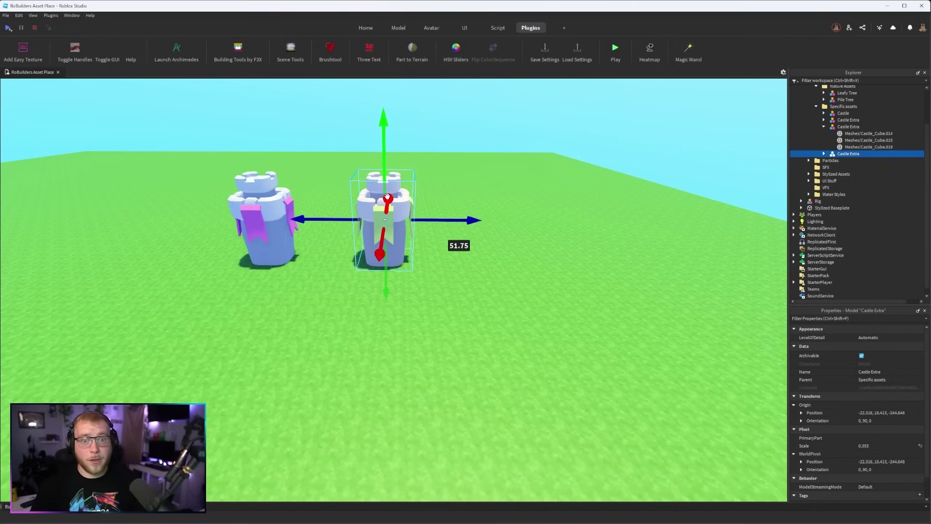
# Undo the hue shift and the creation of the test towers on the grass
pyautogui.hotkey('ctrl', 'z')
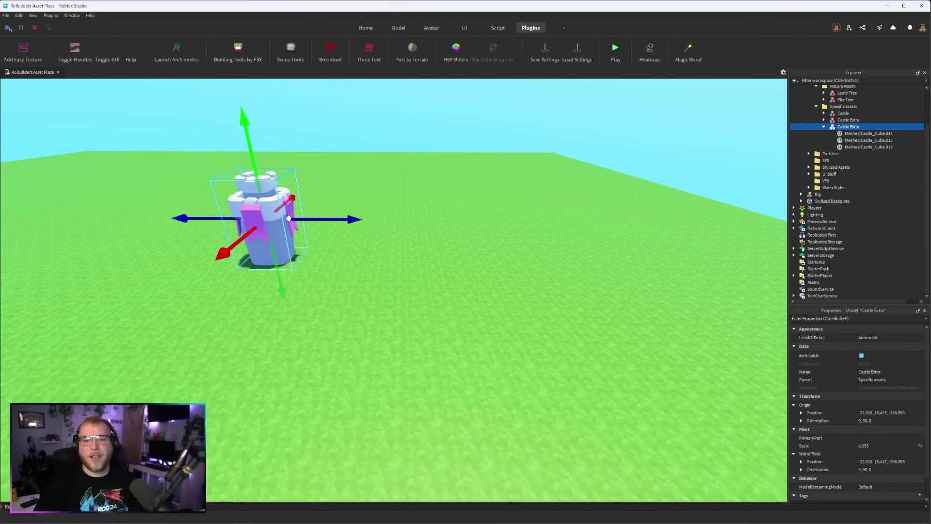
pyautogui.hotkey('ctrl', 'z')
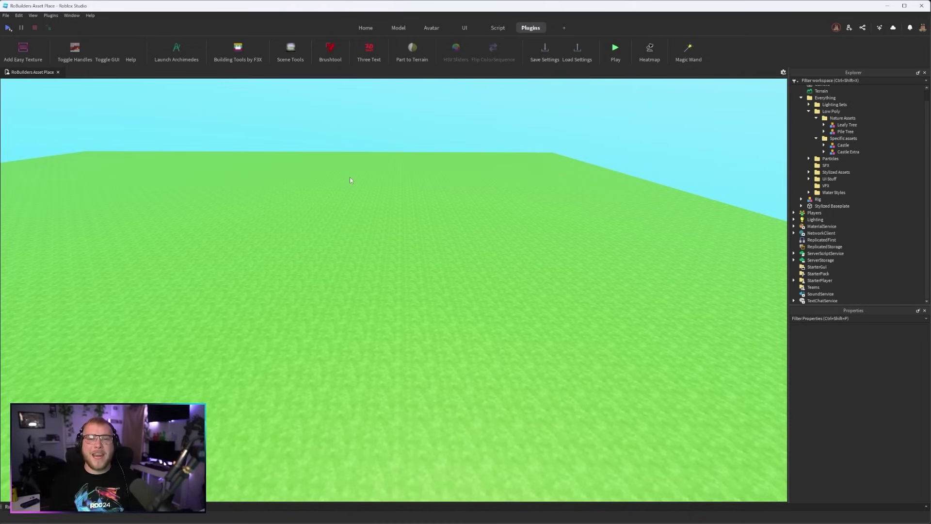
# Reveal the presets in the Lighting Sets folder and save the Lighting service's current settings as a configuration
pyautogui.click(808, 105)
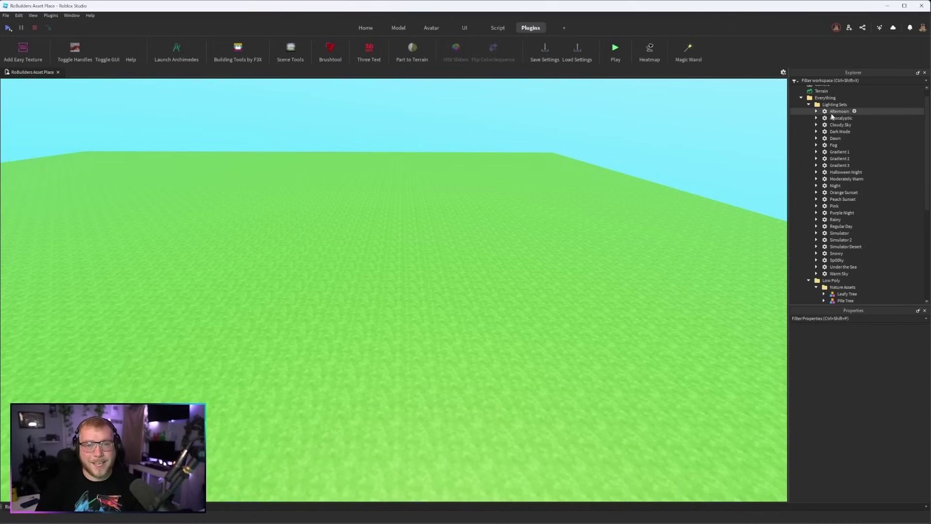
pyautogui.moveTo(468, 274); pyautogui.dragTo(467, 274, button='right')
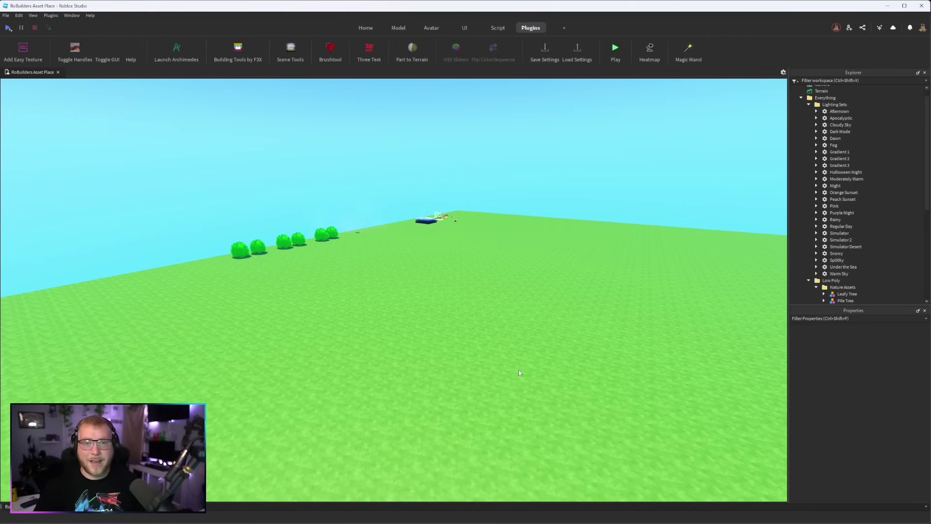
pyautogui.scroll(-8, 872, 133)
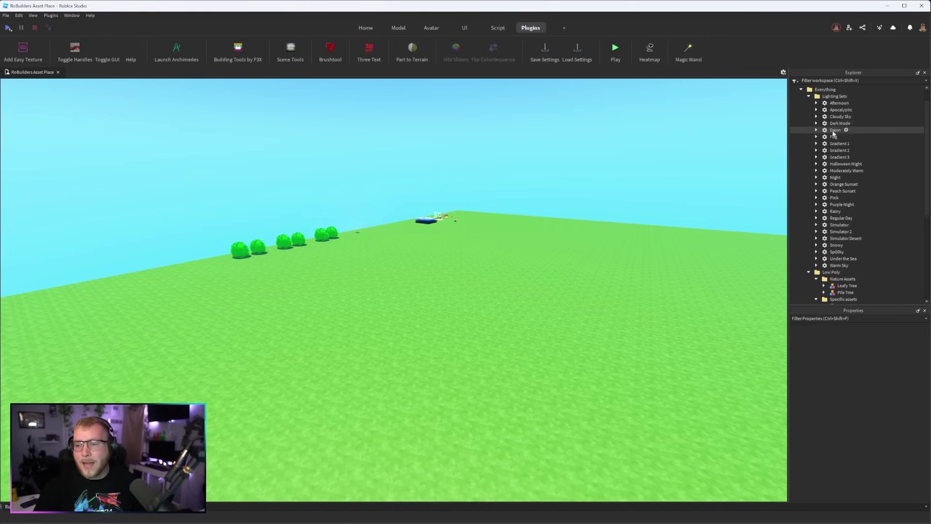
pyautogui.click(816, 220)
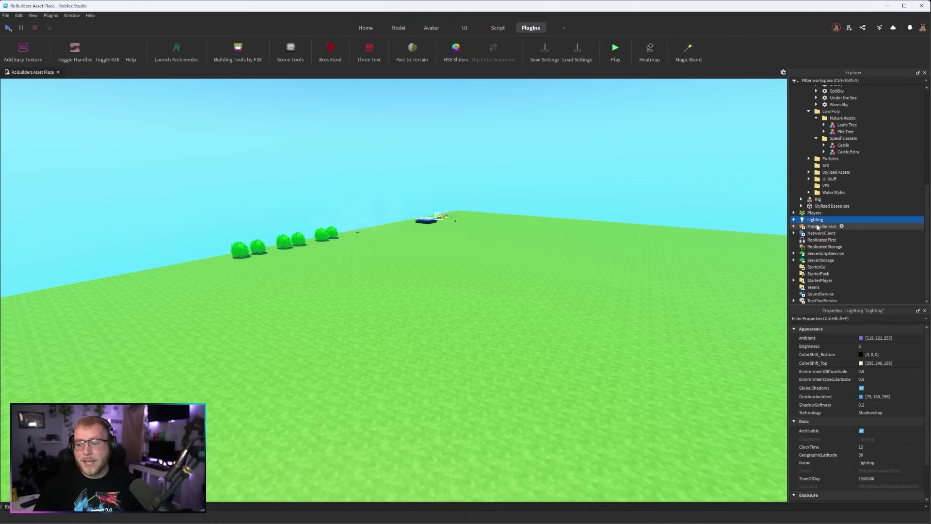
pyautogui.click(549, 53)
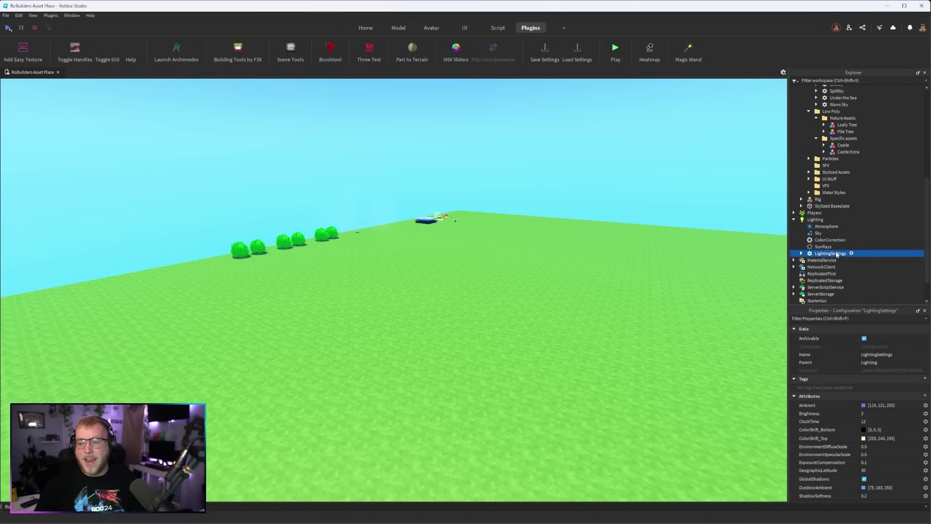
# Delete Atmosphere, Sky, ColorCorrection and SunRays from Lighting and select the Lighting service
pyautogui.click(819, 220)
pyautogui.click(821, 227)
pyautogui.keyDown('shift'); pyautogui.click(820, 247); pyautogui.keyUp('shift')
pyautogui.press('Delete')
pyautogui.click(815, 219)
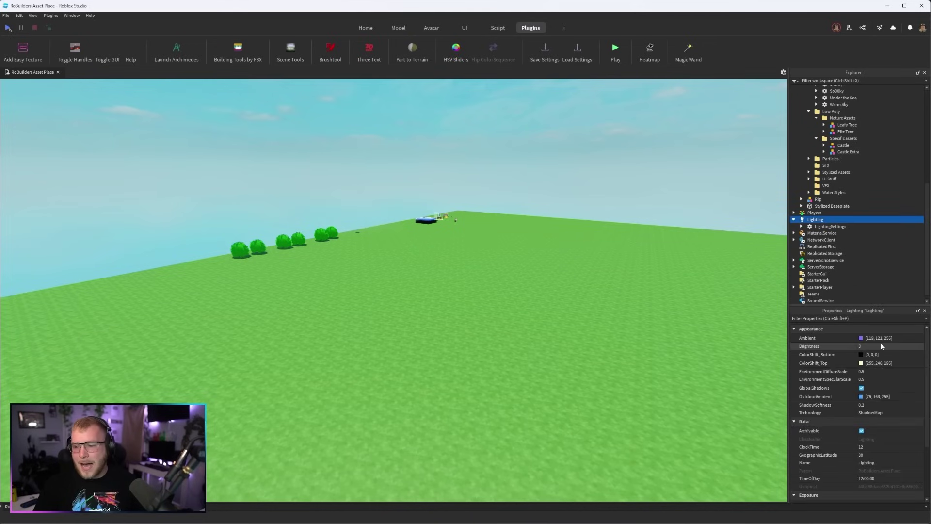
# Set the Lighting service's Ambient color to white (255, 255, 255) and its EnvironmentDiffuseScale to 1
pyautogui.click(861, 338)
pyautogui.moveTo(500, 253); pyautogui.dragTo(503, 279)
pyautogui.click(513, 333)
pyautogui.click(873, 371)
pyautogui.write('1')
pyautogui.press('Return')
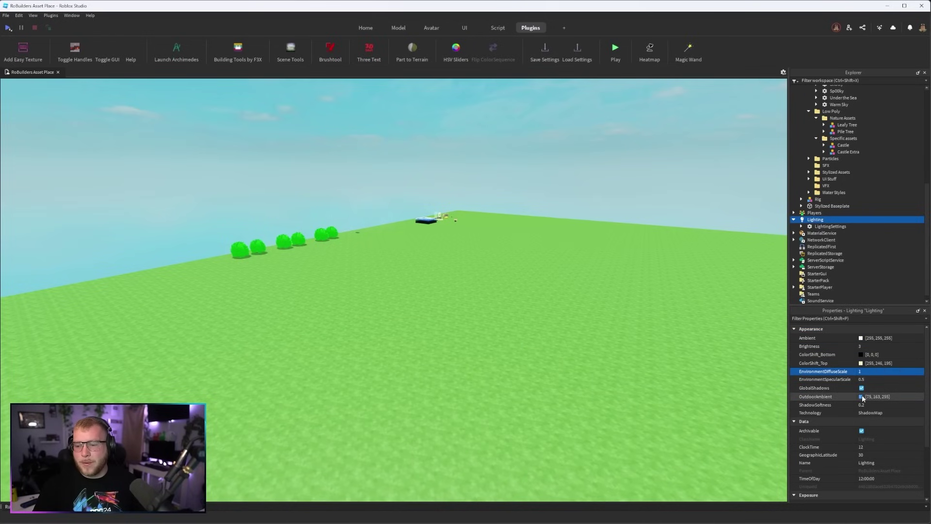
# Turn off GlobalShadows and set the Lighting service's OutdoorAmbient to red (255, 0, 0)
pyautogui.click(861, 388)
pyautogui.click(862, 397)
pyautogui.moveTo(541, 270); pyautogui.dragTo(548, 181)
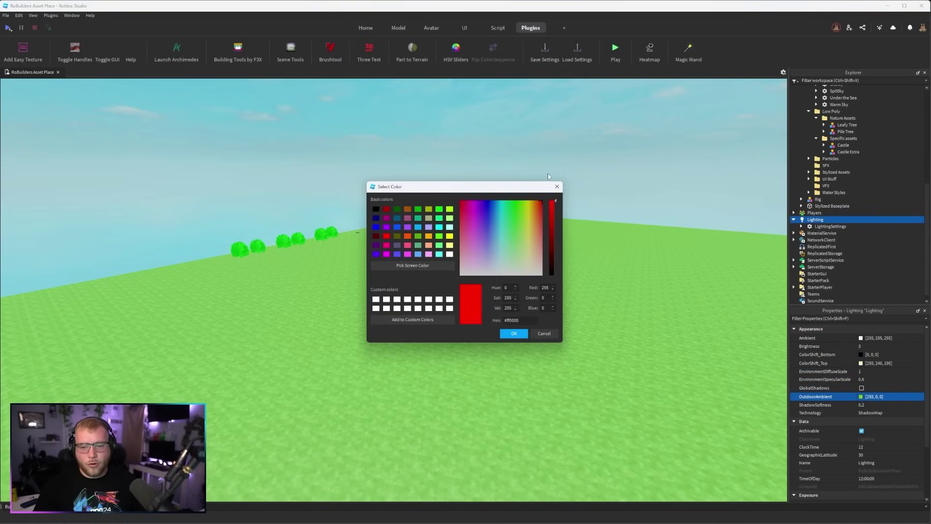
pyautogui.click(515, 333)
pyautogui.moveTo(461, 274); pyautogui.dragTo(466, 269, button='right')
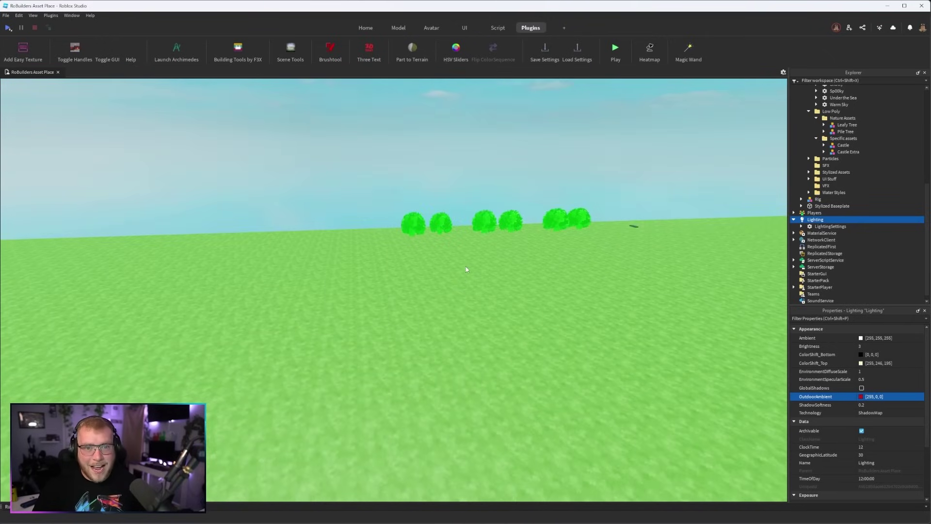
# Load the saved LightingSettings configuration to restore the original lighting
pyautogui.click(830, 226)
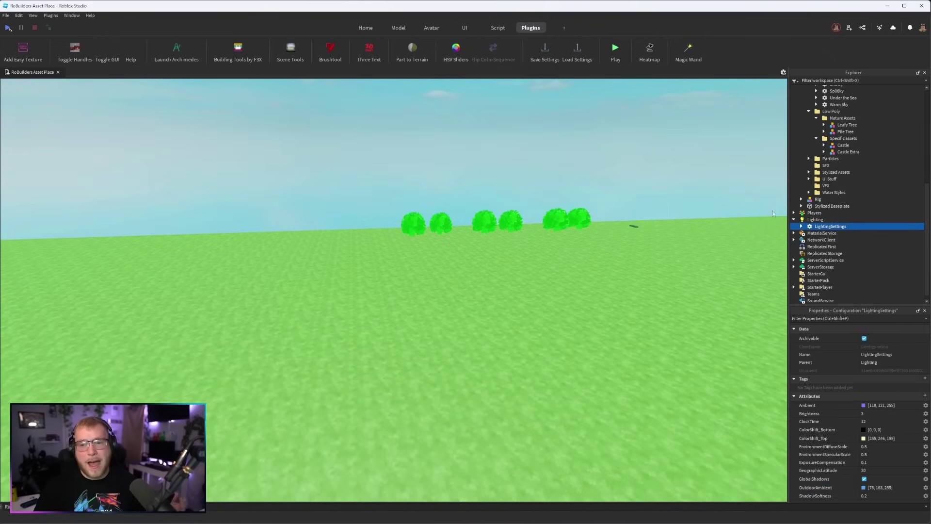
pyautogui.click(576, 50)
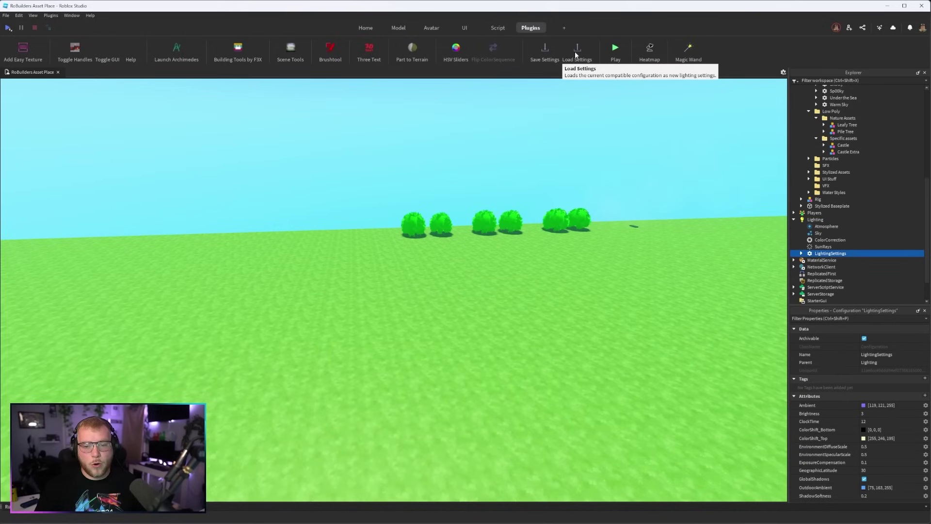
pyautogui.moveTo(485, 212); pyautogui.dragTo(487, 215, button='right')
pyautogui.press('s')
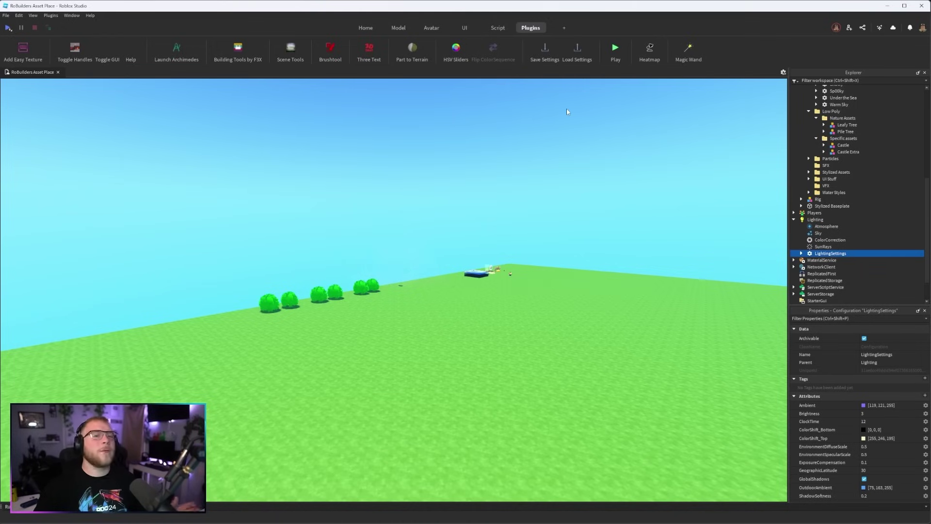
# Load the Dark Mode preset from the Lighting Sets folder as the lighting
pyautogui.scroll(10, 835, 132)
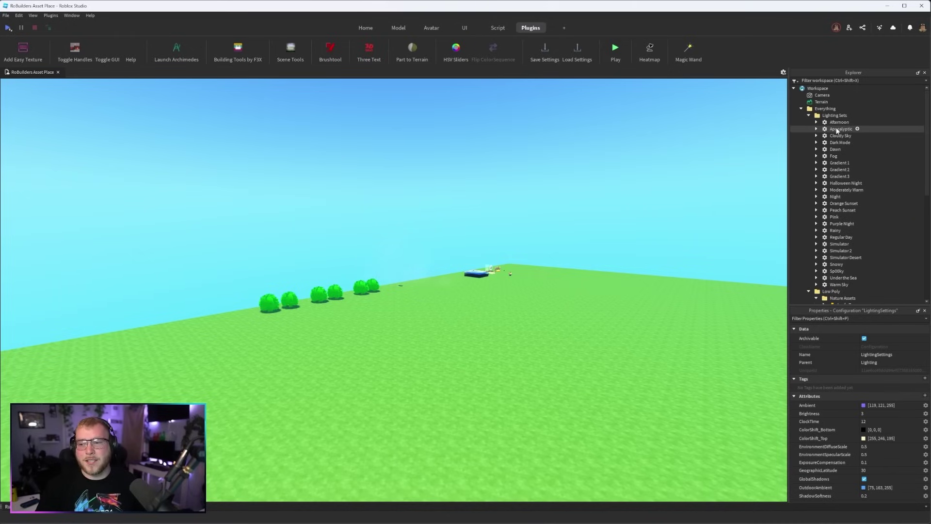
pyautogui.click(837, 129)
pyautogui.click(840, 143)
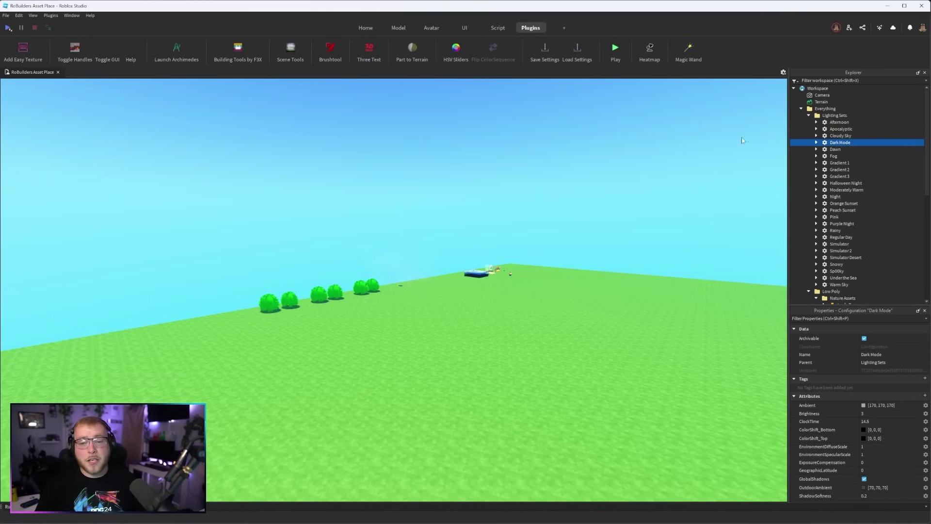
pyautogui.click(576, 53)
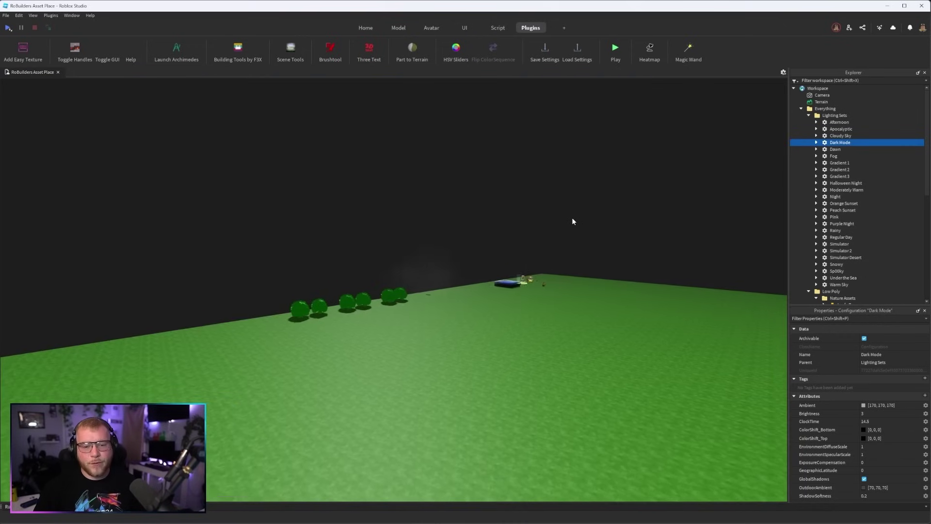
pyautogui.moveTo(572, 218); pyautogui.dragTo(572, 218, button='right')
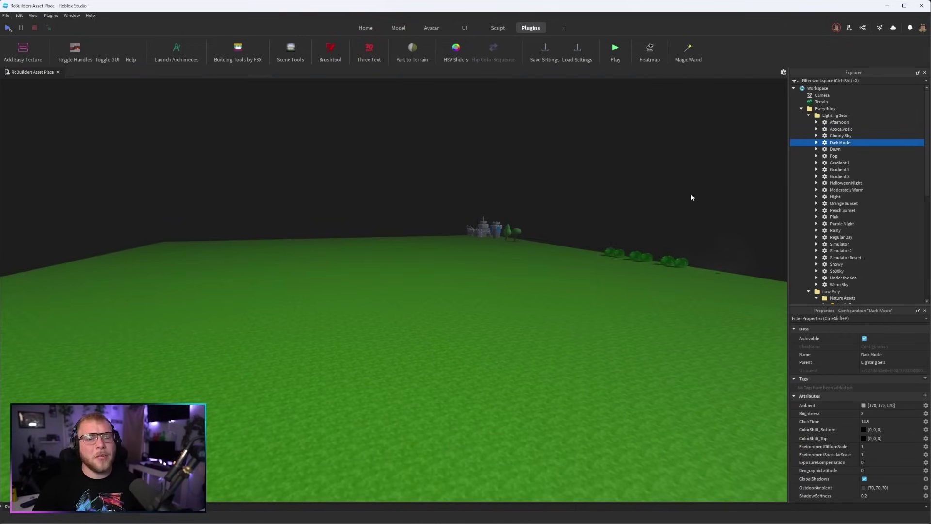
# Load the Under the Sea preset from the Lighting Sets folder as the lighting
pyautogui.click(838, 278)
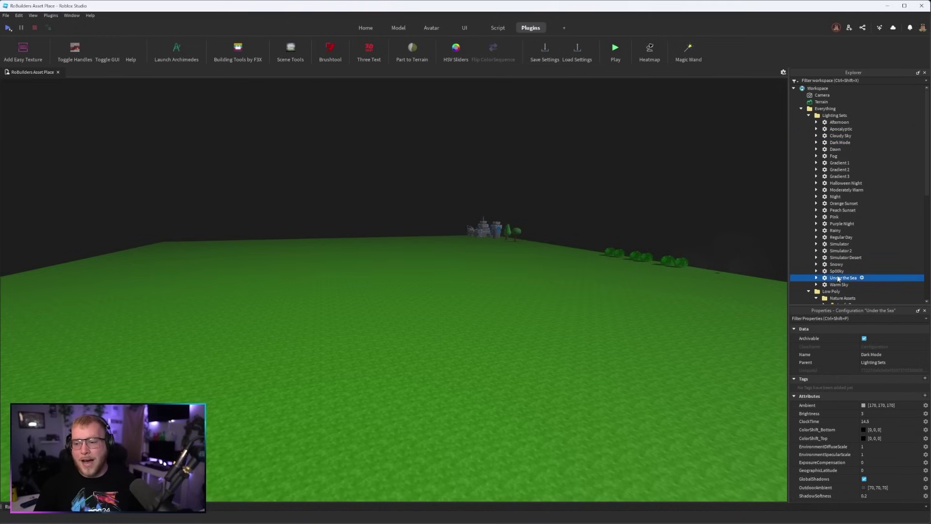
pyautogui.click(578, 49)
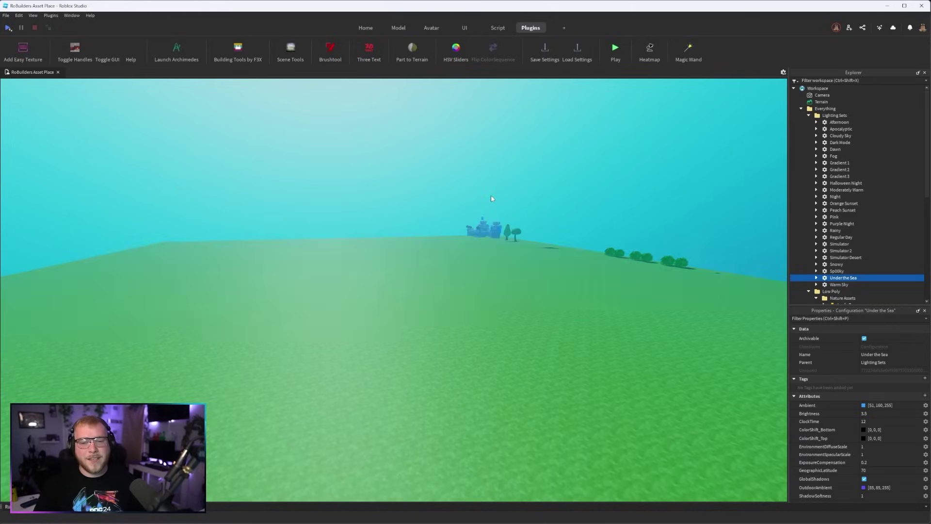
pyautogui.moveTo(482, 203); pyautogui.dragTo(483, 203, button='right')
# Collapse the Lighting Sets and Everything folders and load the saved LightingSettings configuration again
pyautogui.click(808, 115)
pyautogui.click(801, 109)
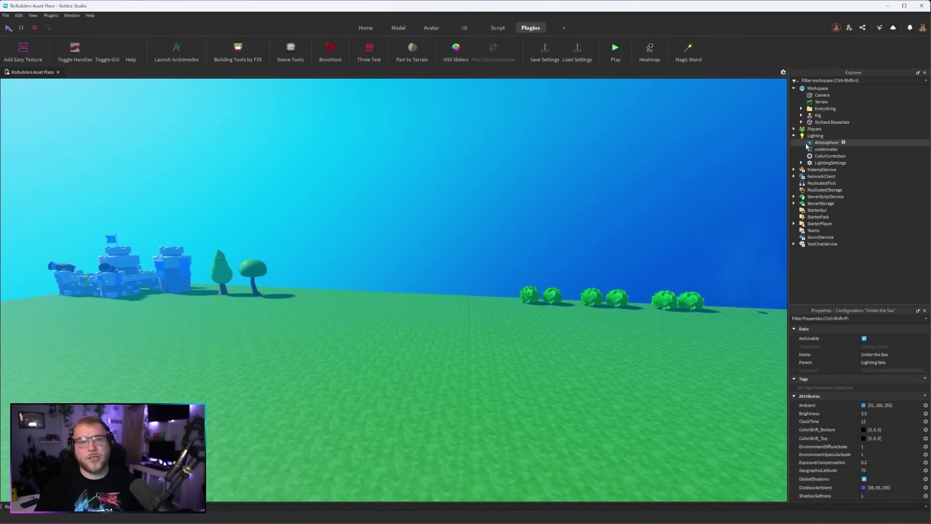
pyautogui.click(831, 162)
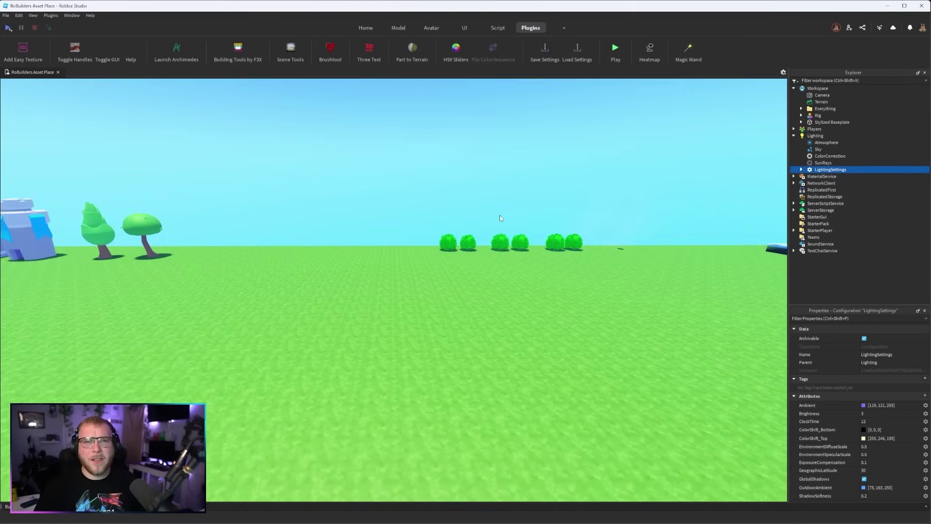
pyautogui.press('s')
pyautogui.moveTo(500, 214); pyautogui.dragTo(500, 216, button='right')
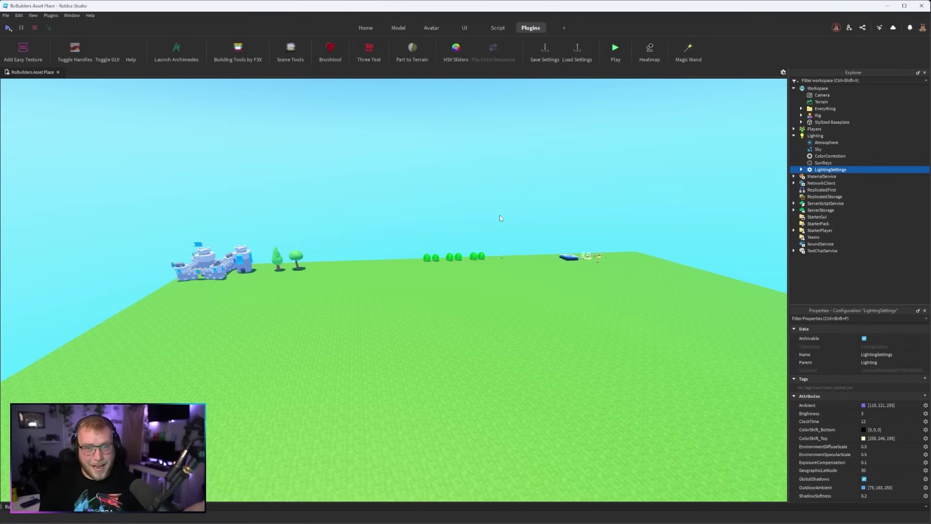
# Start a playtest at the current view with the Play plugin and view the character from several angles
pyautogui.click(615, 48)
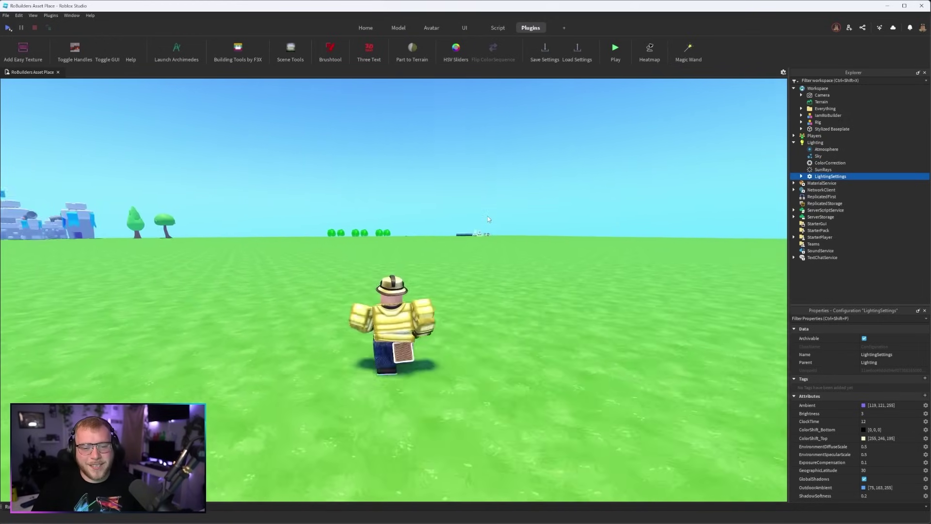
pyautogui.moveTo(488, 217); pyautogui.dragTo(490, 203, button='right')
pyautogui.press('a')
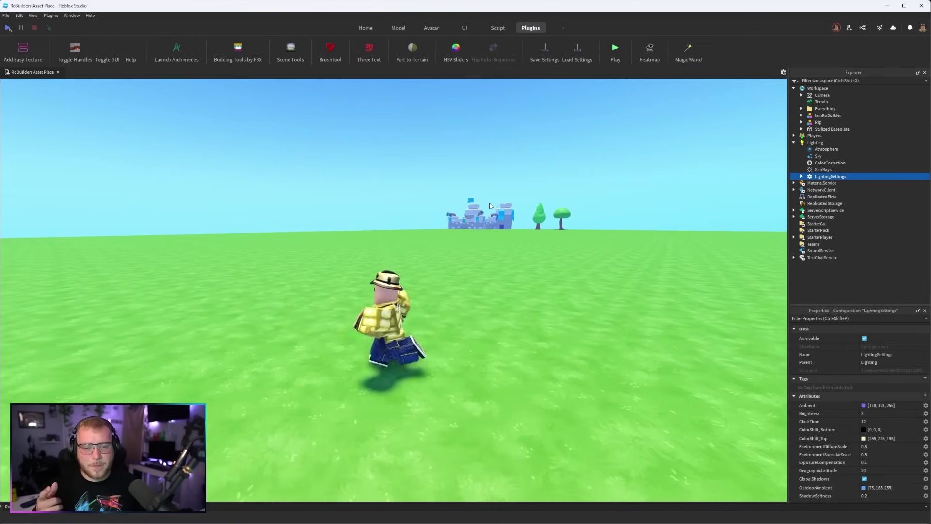
pyautogui.press('s')
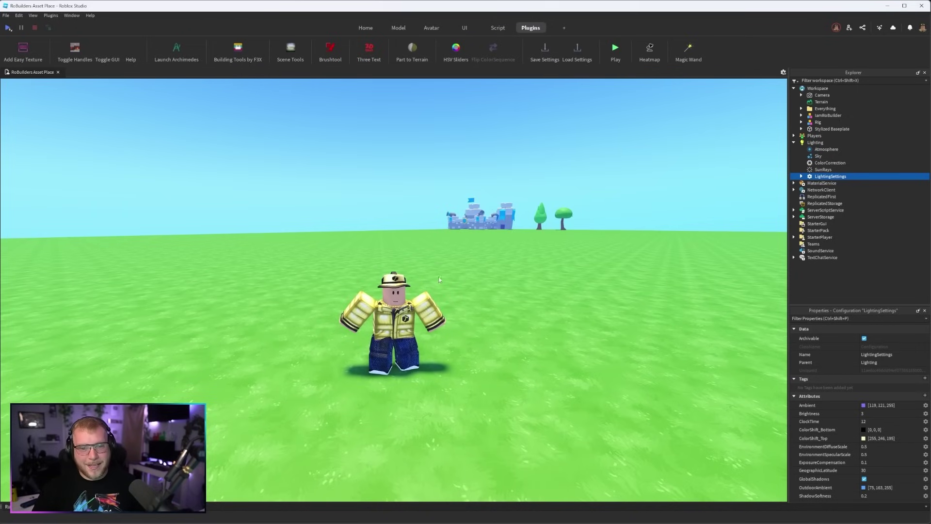
pyautogui.scroll(-4, 439, 282)
pyautogui.moveTo(439, 282); pyautogui.dragTo(439, 284, button='right')
pyautogui.scroll(6, 439, 284)
pyautogui.scroll(-1, 439, 284)
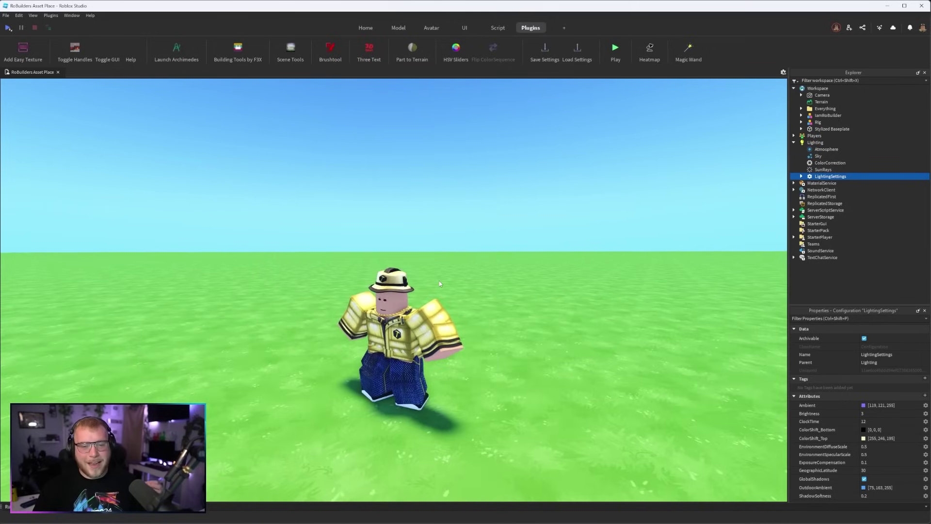
pyautogui.moveTo(440, 283); pyautogui.dragTo(474, 289, button='right')
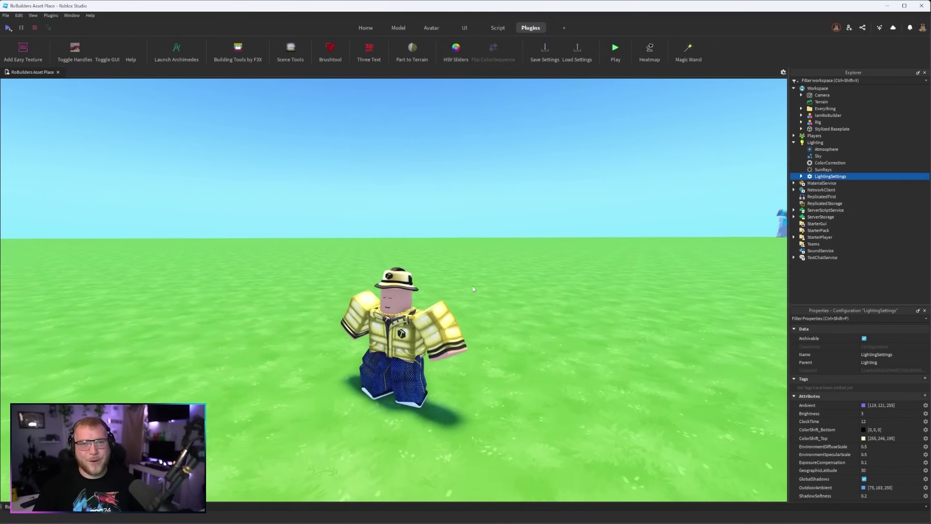
# Run and jump with the character on the grass and end the playtest
pyautogui.press('w')
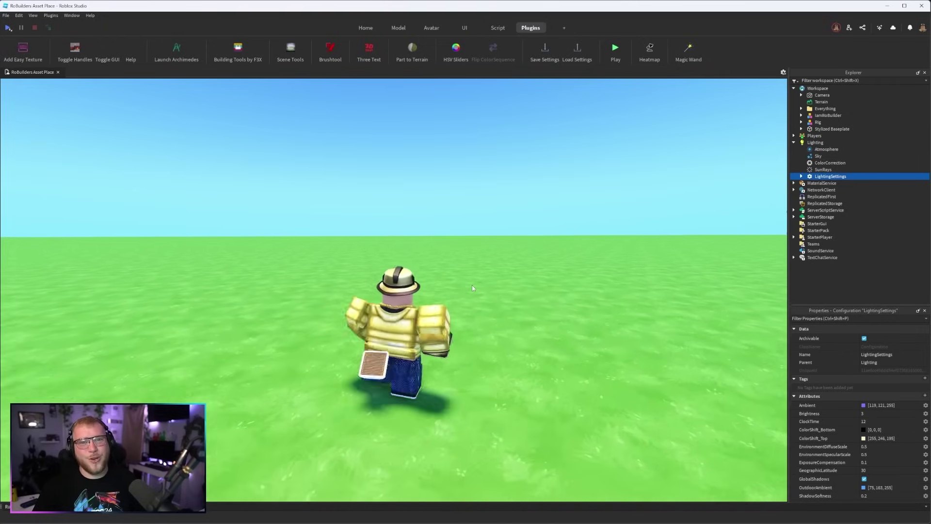
pyautogui.press('d')
pyautogui.press('s')
pyautogui.press('space')
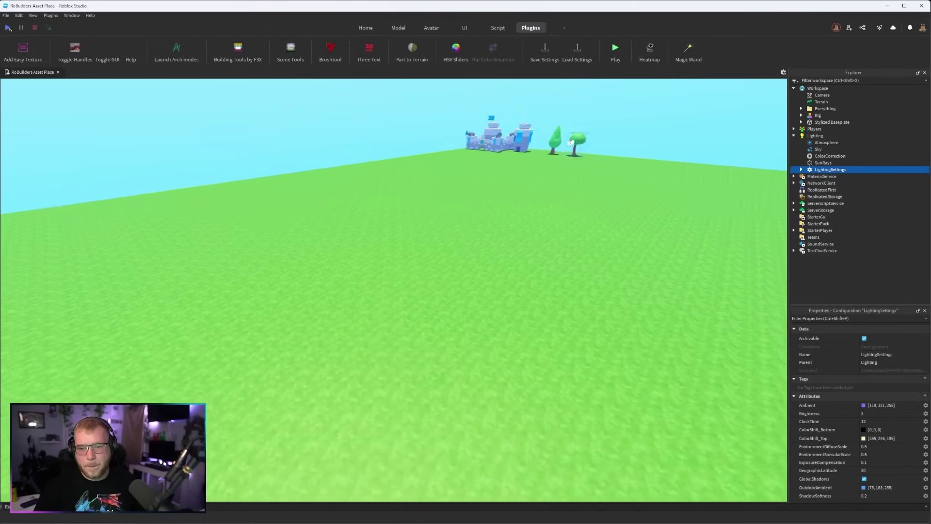
pyautogui.press('s')
pyautogui.moveTo(545, 194); pyautogui.dragTo(572, 141, button='right')
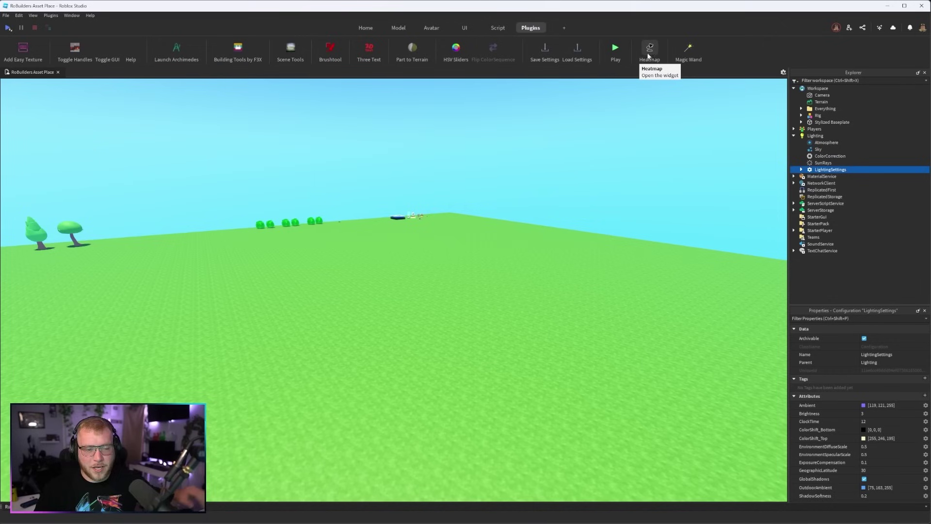
pyautogui.moveTo(483, 277); pyautogui.dragTo(483, 277, button='right')
pyautogui.press('w')
pyautogui.press('s')
pyautogui.press('w')
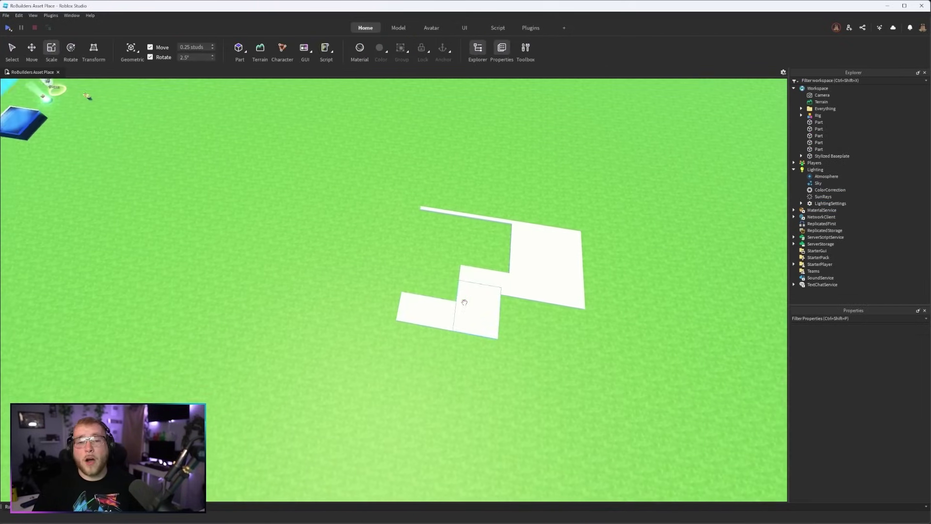
# Select the four wide white floor parts one by one and clear the selection
pyautogui.scroll(5, 461, 301)
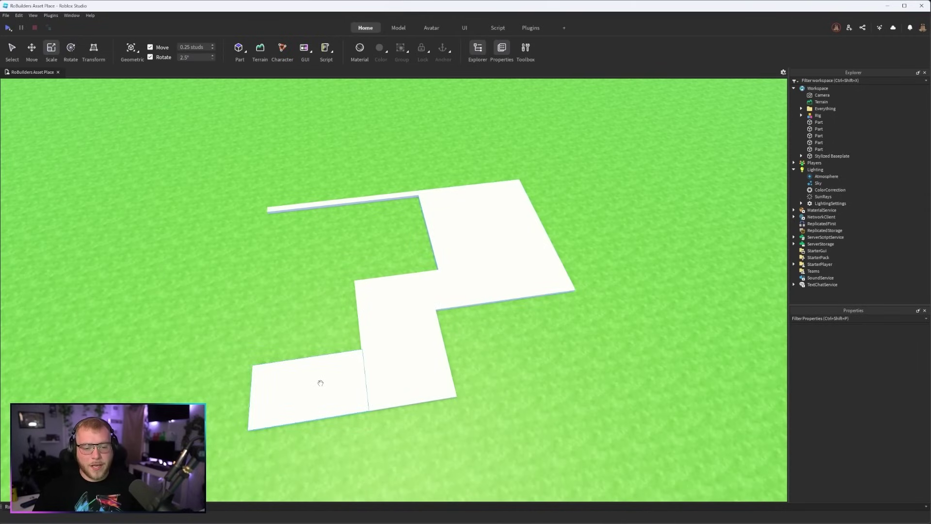
pyautogui.click(320, 383)
pyautogui.keyDown('shift'); pyautogui.click(408, 308); pyautogui.keyUp('shift')
pyautogui.keyDown('shift'); pyautogui.click(418, 331); pyautogui.keyUp('shift')
pyautogui.keyDown('shift'); pyautogui.click(461, 255); pyautogui.keyUp('shift')
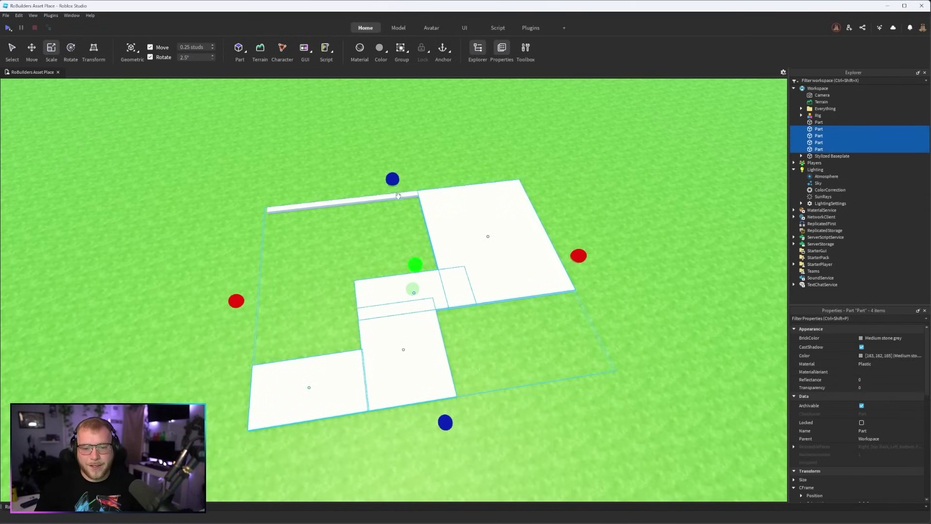
pyautogui.click(279, 188)
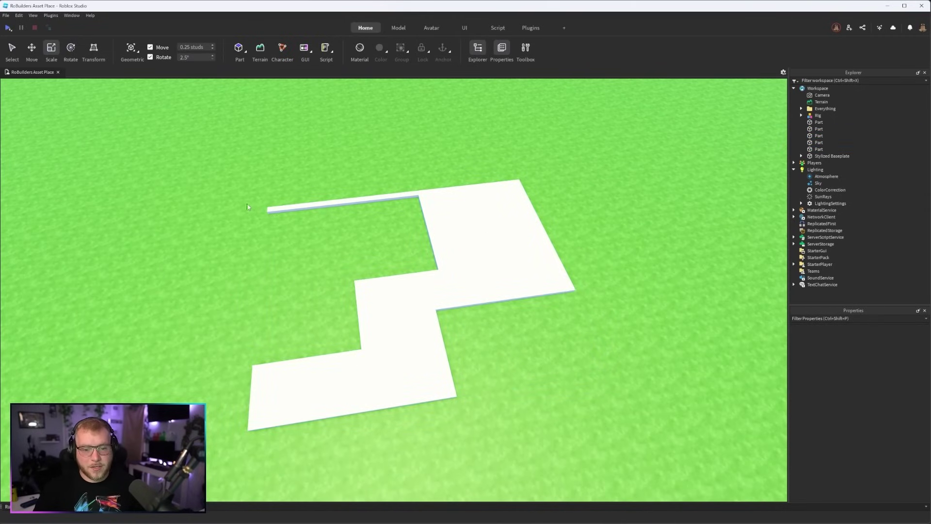
# Activate Magic Wand and use it on the middle white part to select the matching touching parts
pyautogui.click(532, 28)
pyautogui.click(688, 49)
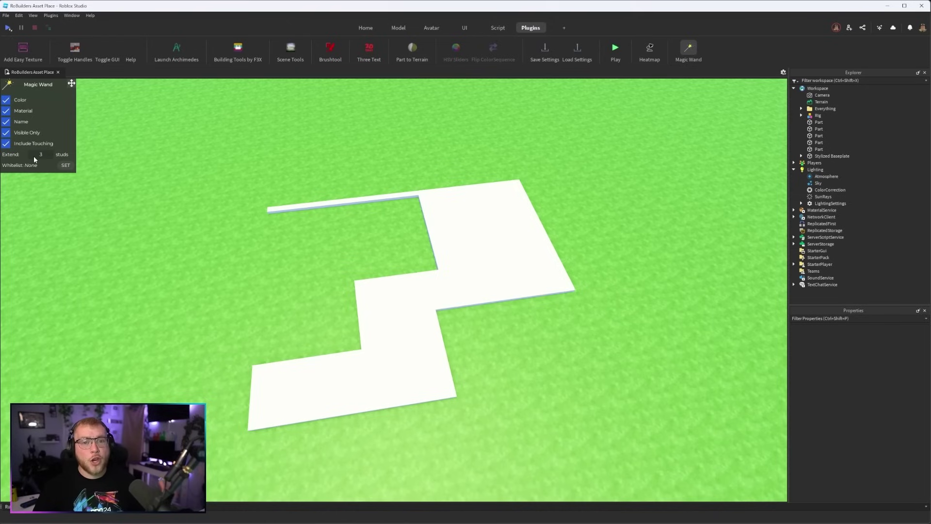
pyautogui.click(398, 327)
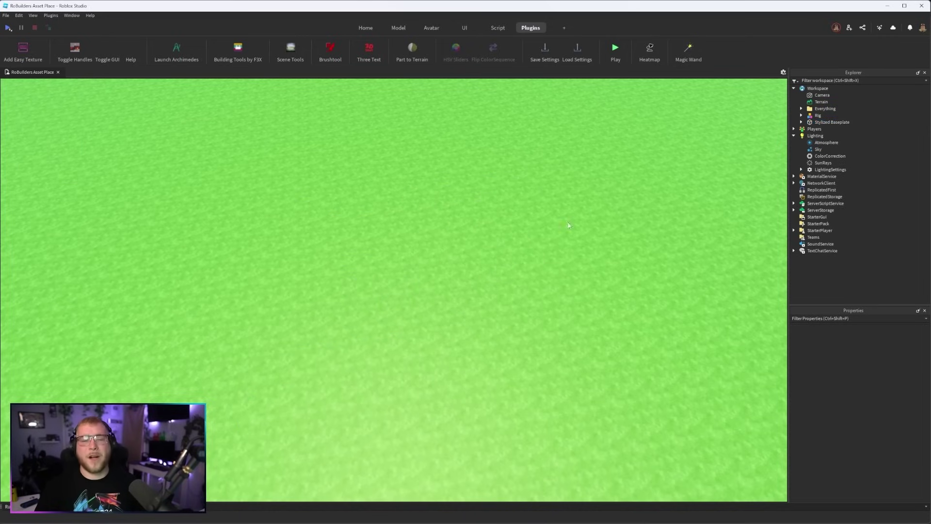
# Examine the castle with its cannons and the trees beside it up close
pyautogui.moveTo(559, 231); pyautogui.dragTo(471, 214, button='right')
pyautogui.press('w')
pyautogui.press('a')
pyautogui.press('w')
pyautogui.press('a')
pyautogui.press('w')
pyautogui.press('d')
pyautogui.press('s')
pyautogui.press('a')
pyautogui.press('w')
pyautogui.press('d')
pyautogui.press('s')
pyautogui.press('w')
pyautogui.press('a')
pyautogui.press('d')
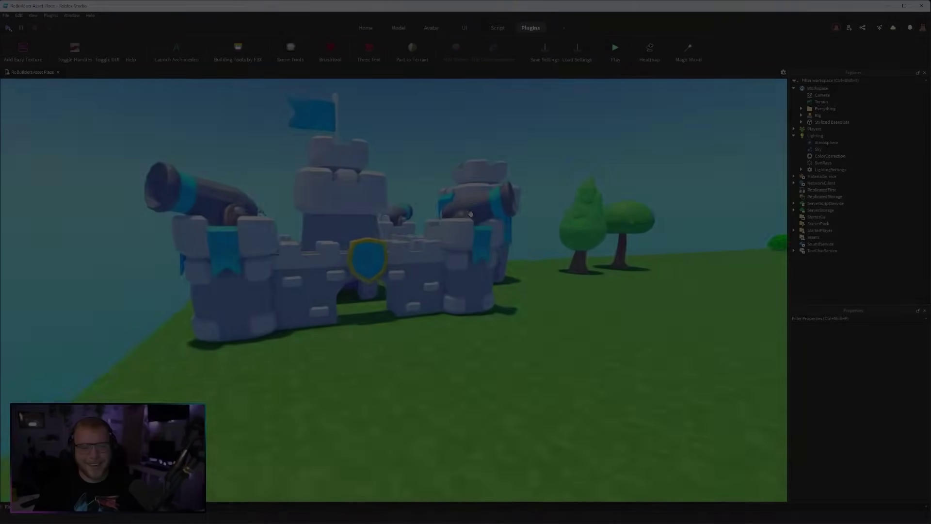